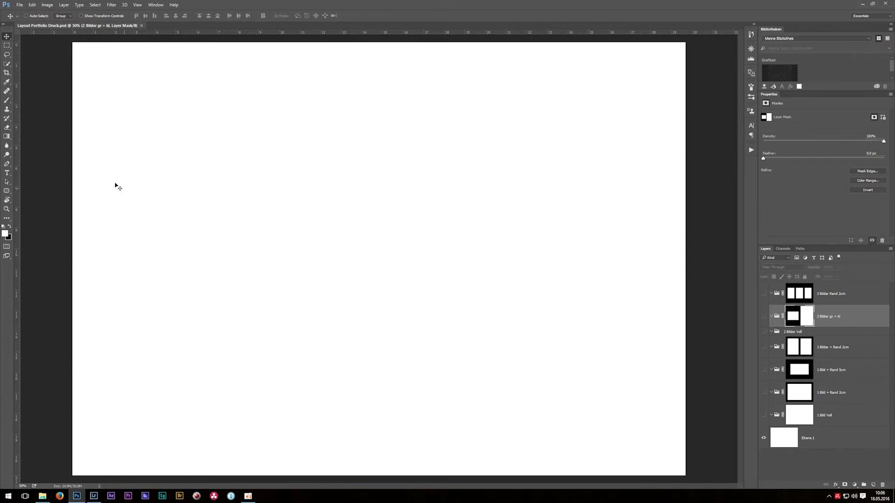
- Create a new International Paper A4 document in landscape, 210 mm tall, at 300 pixels/inch
left_click(19, 5)
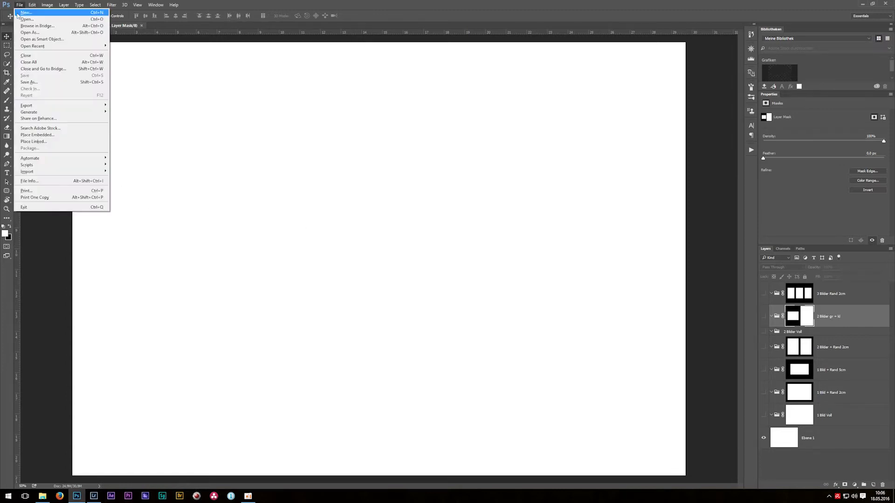
left_click(33, 12)
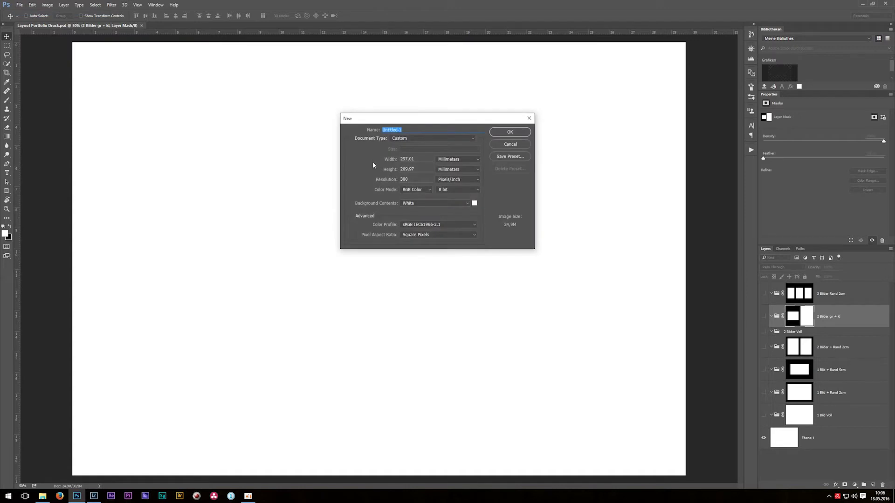
left_click(407, 138)
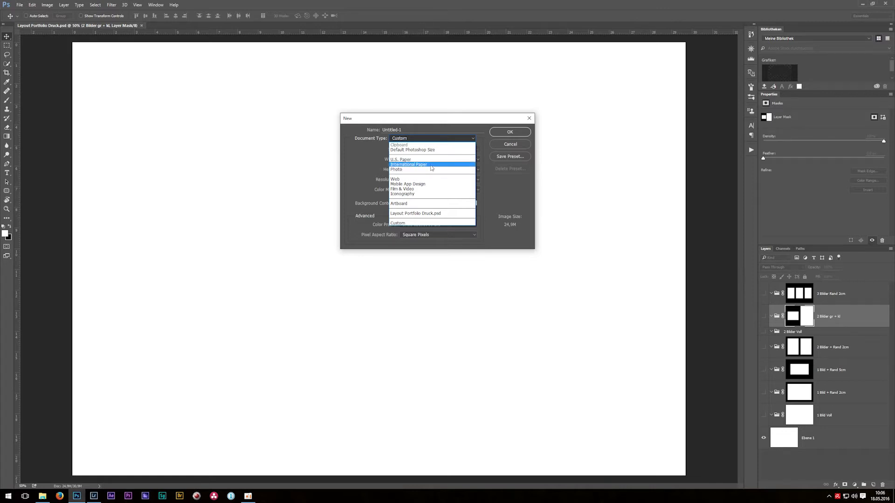
left_click(432, 166)
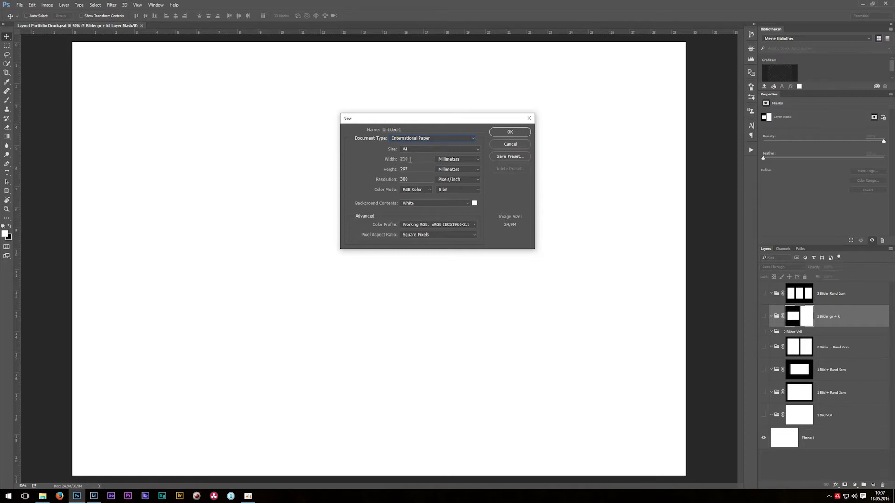
double_click(414, 159)
type("297")
key("Tab")
type("210")
left_click(517, 132)
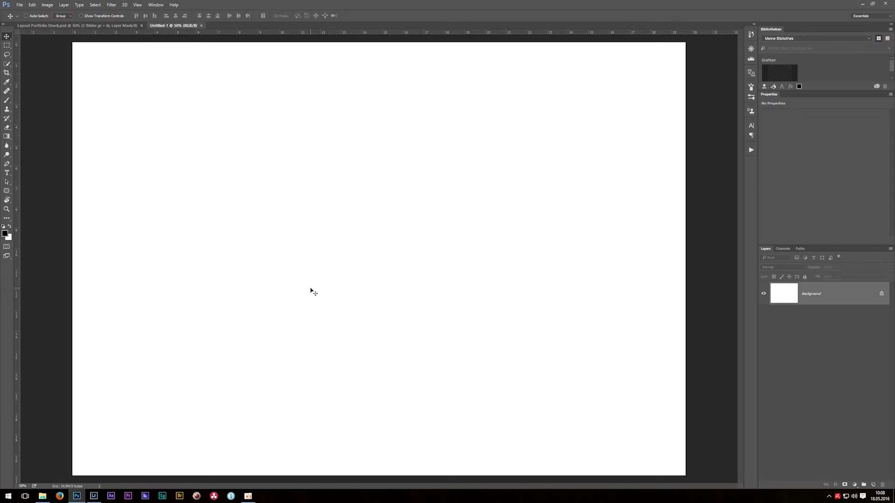
- Switch over to Lightroom's Book module
left_click(95, 499)
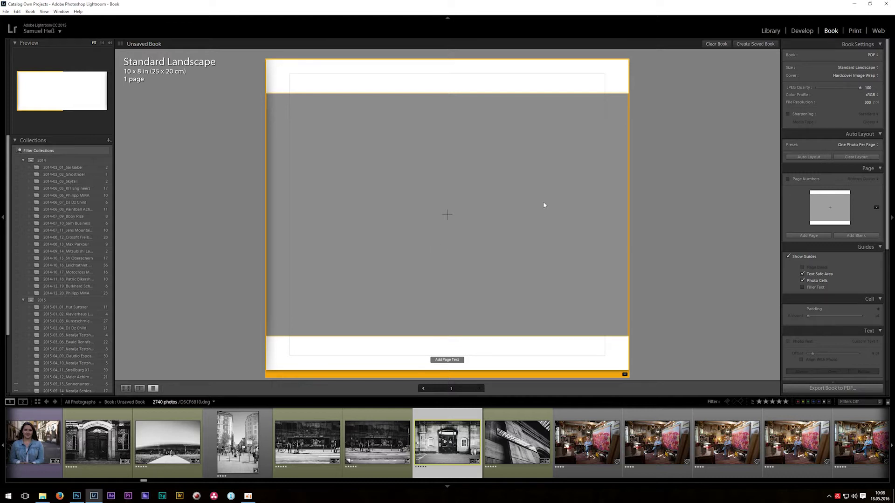
- Review the Book Settings size options and keep PDF as the book format
left_click(854, 70)
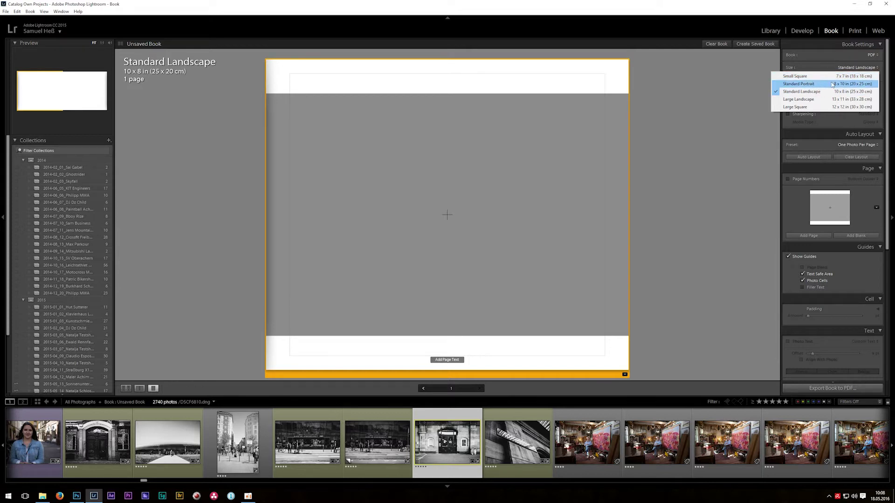
left_click(810, 54)
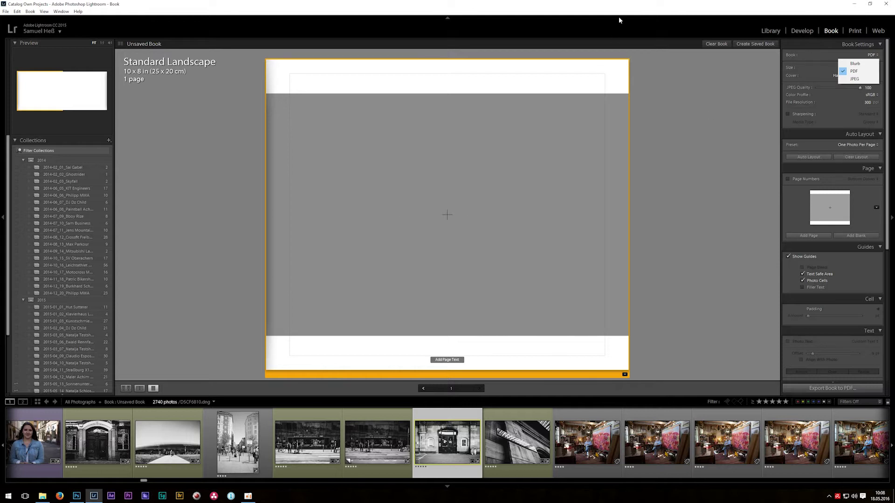
left_click(460, 246)
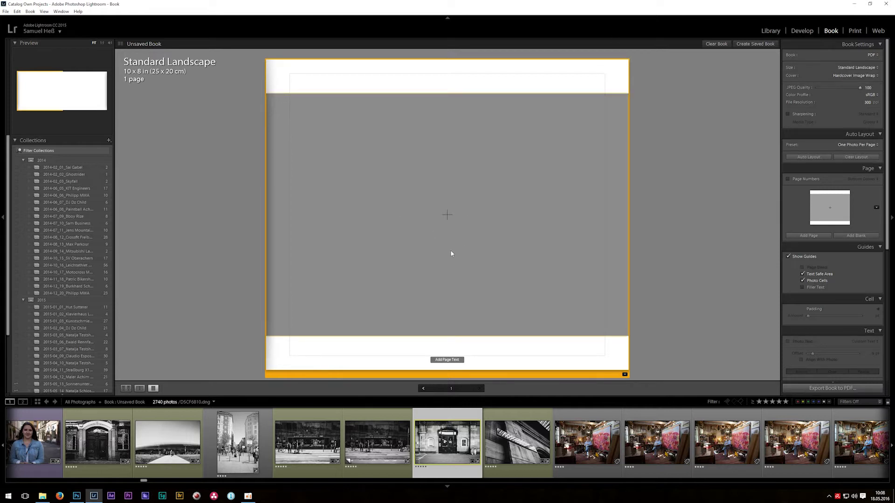
- Try several page layouts, apply the wide 3 Photos band layout, and return to Photoshop
left_click(624, 375)
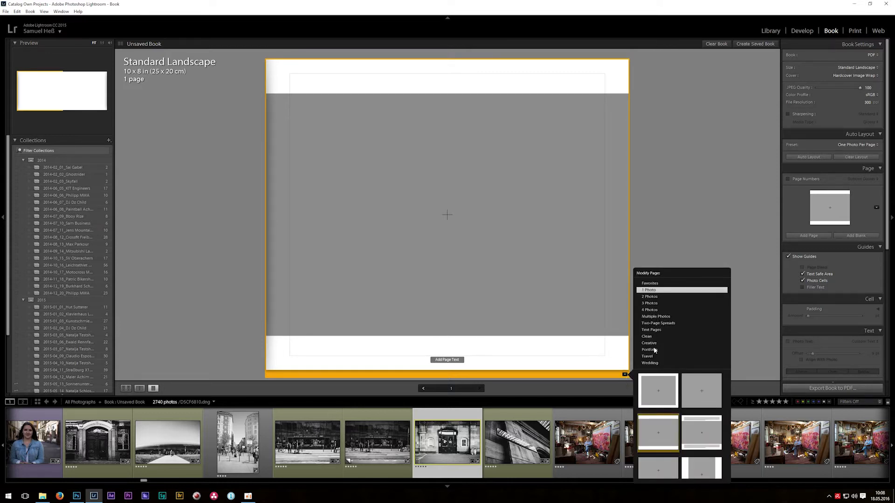
left_click(651, 396)
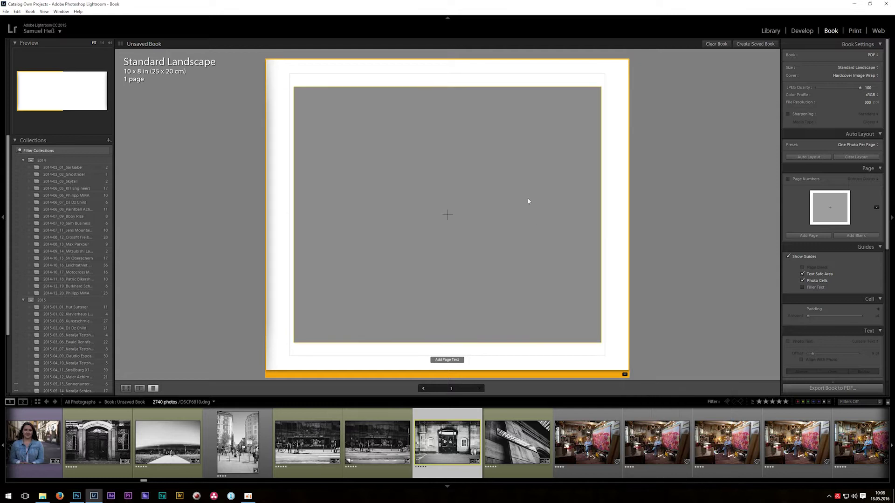
left_click(625, 375)
left_click(683, 390)
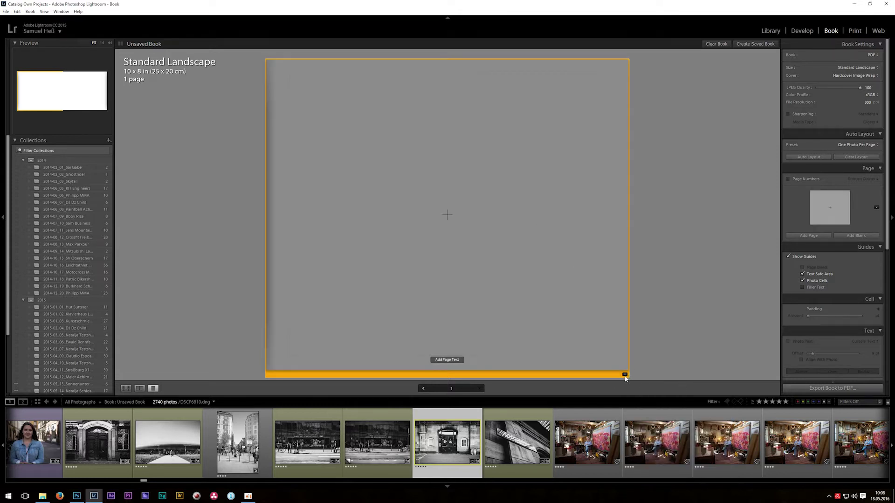
left_click(625, 375)
left_click(650, 426)
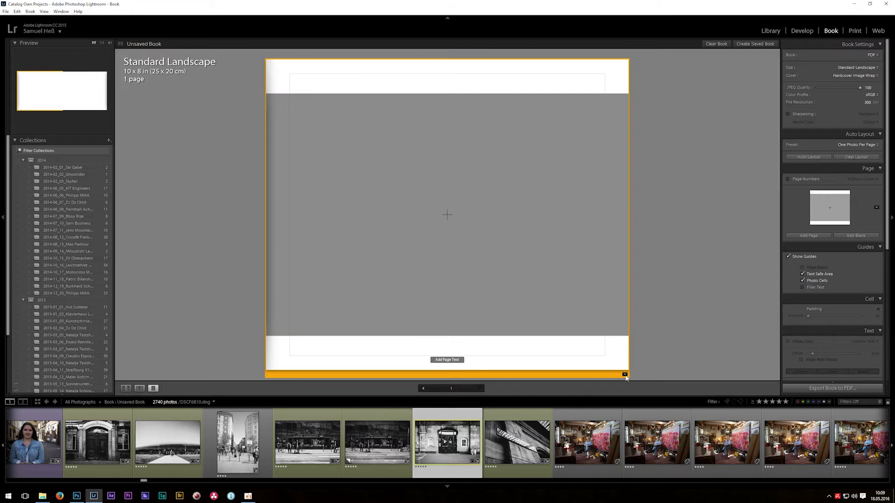
left_click(625, 375)
left_click(653, 303)
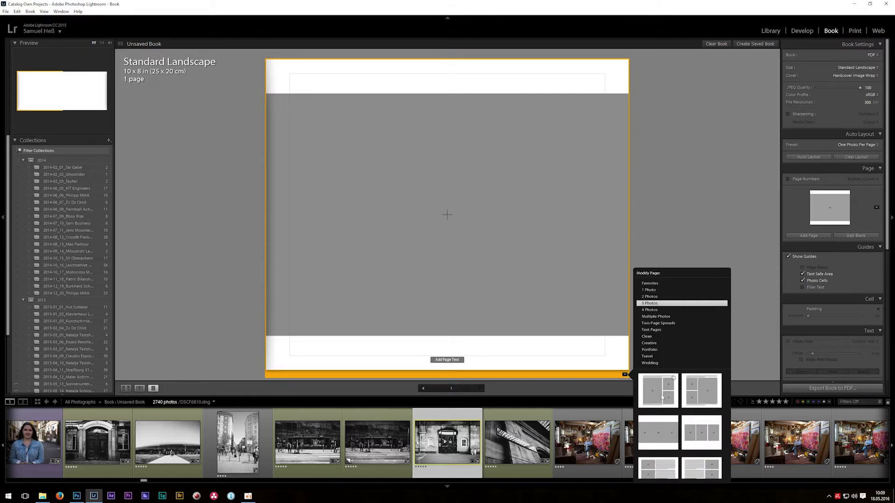
left_click(657, 432)
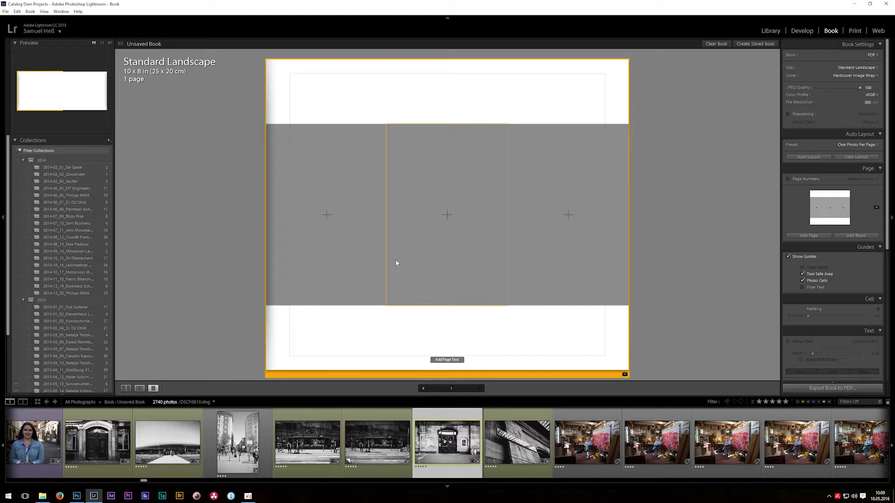
key("alt+Tab")
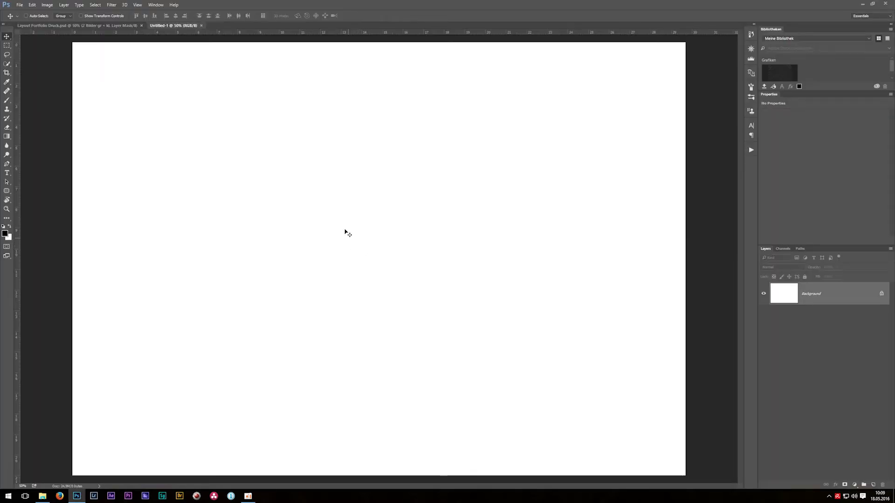
- Preview a New Guide Layout with 2 columns, a 2 cm gutter and margins unchecked
left_click(137, 5)
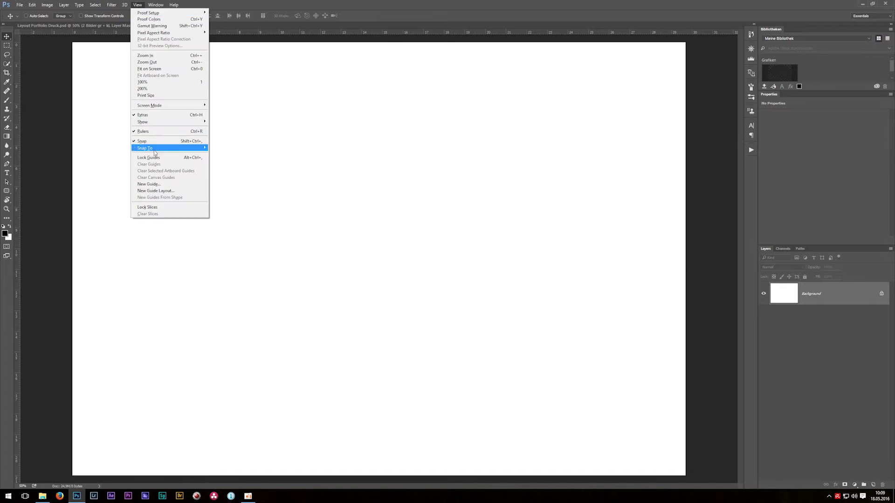
left_click(173, 191)
left_click_drag(495, 139, 501, 160)
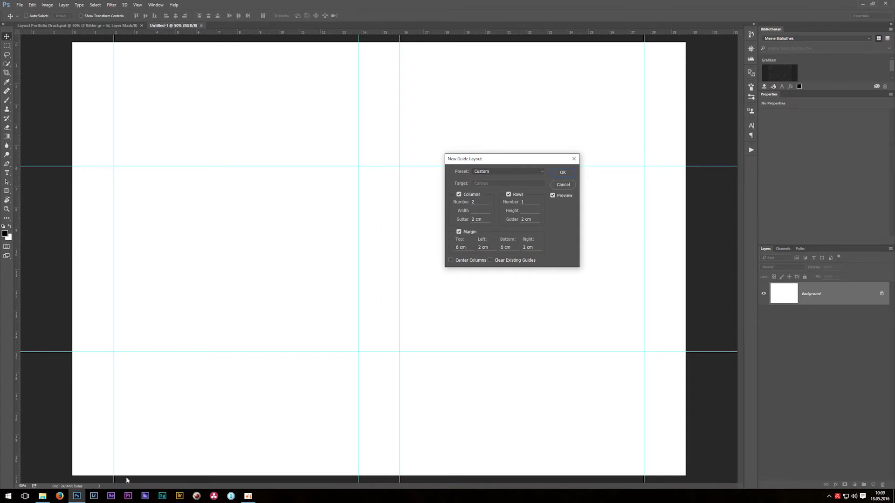
left_click(459, 232)
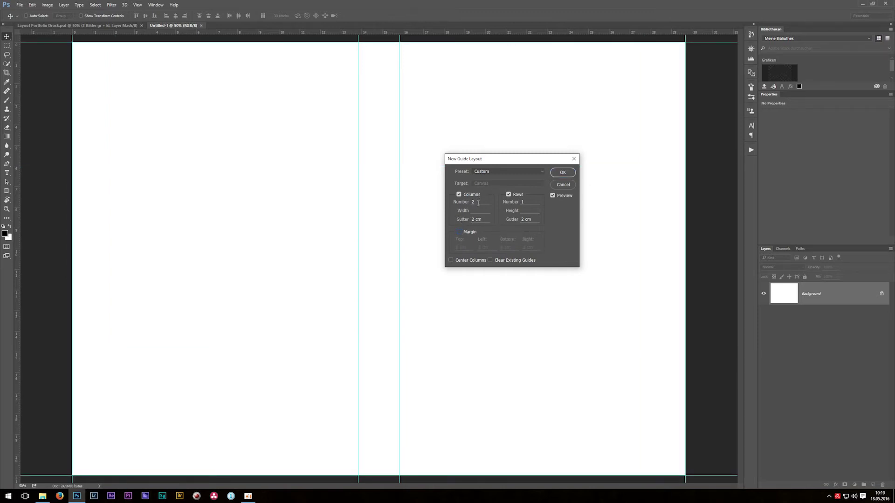
type("1")
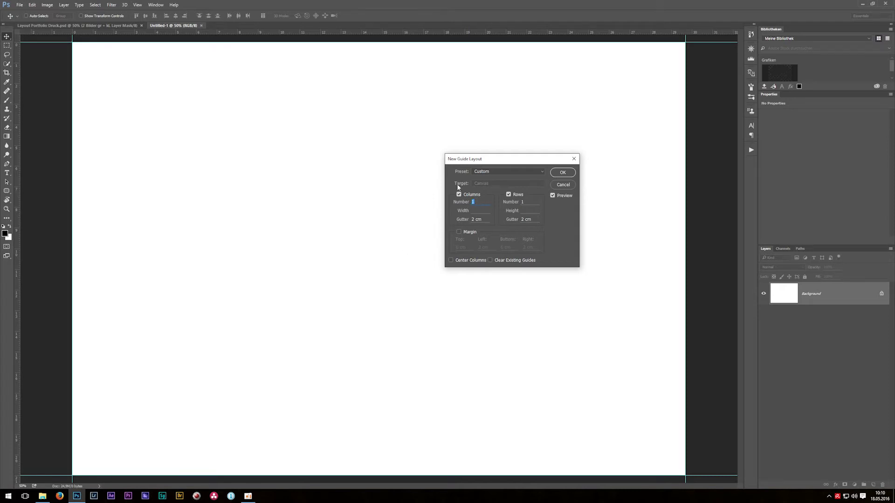
type("2")
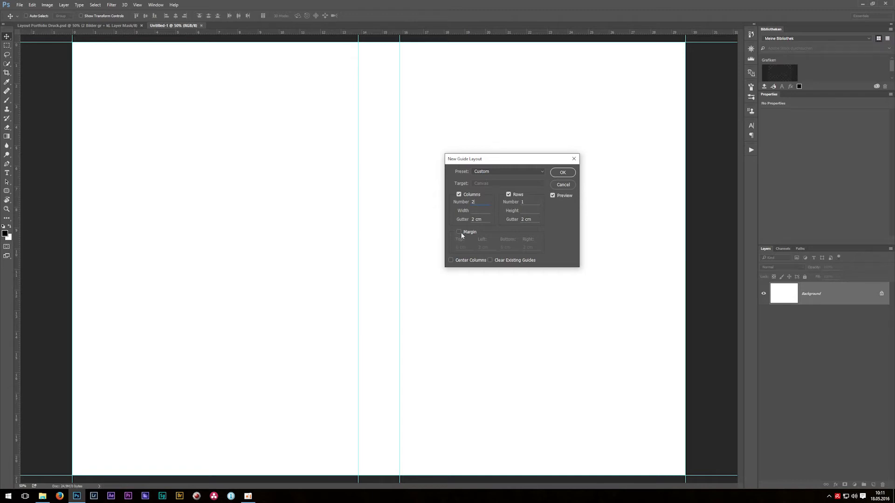
- Re-enable margins, set 1 column with 2 cm top and bottom margins, and apply the guides
left_click(459, 232)
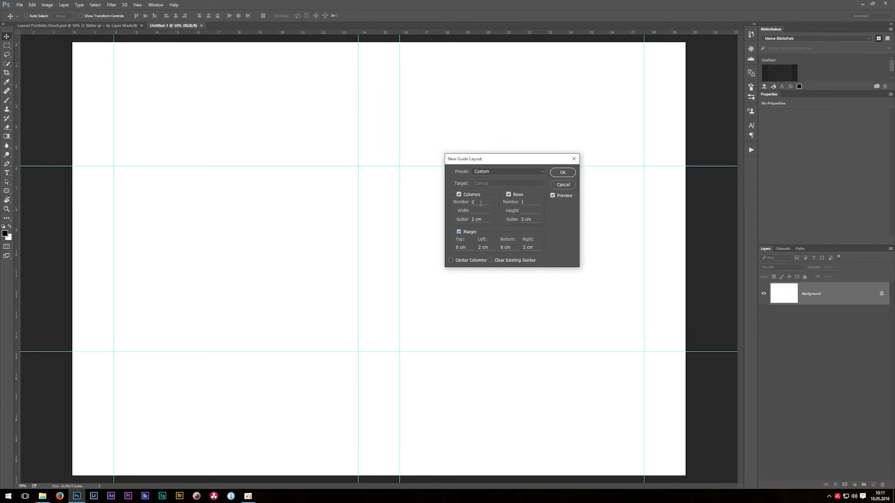
type("1")
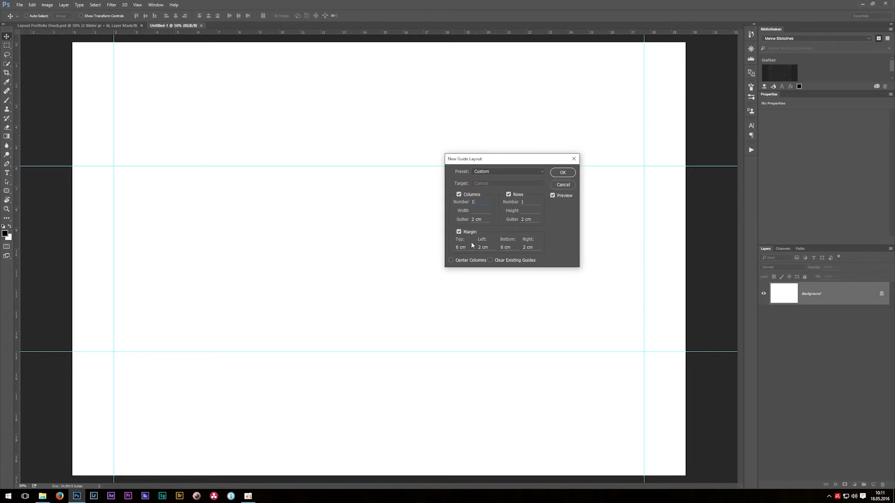
left_click_drag(466, 246, 403, 248)
type("2")
key("Tab")
key("Tab")
type("2")
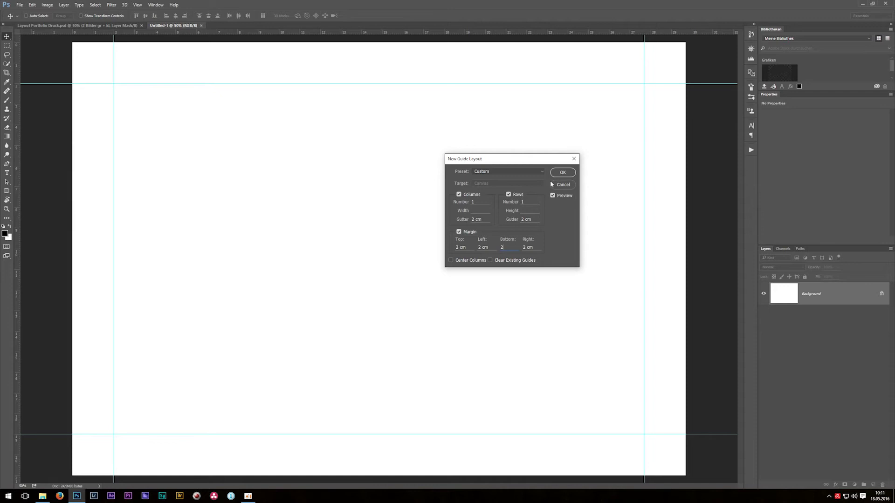
left_click(562, 174)
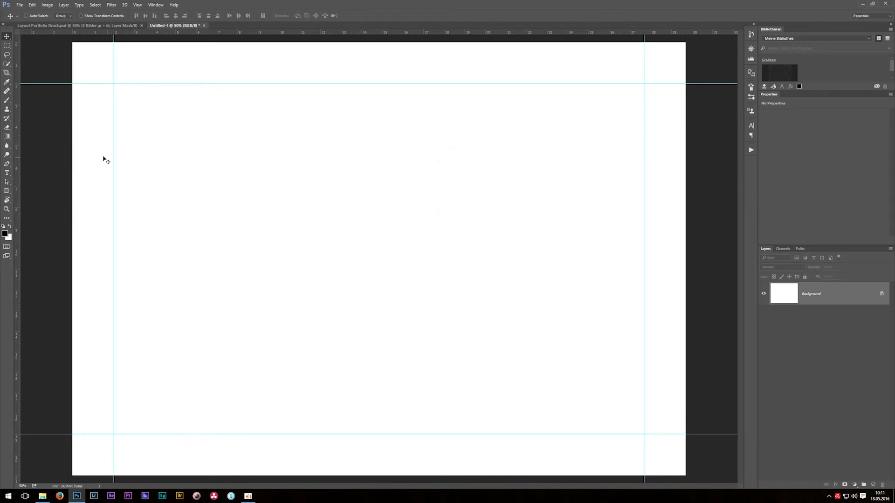
- Draw a rectangular marquee between the guide corners and check its fit using Transform Selection
left_click(7, 45)
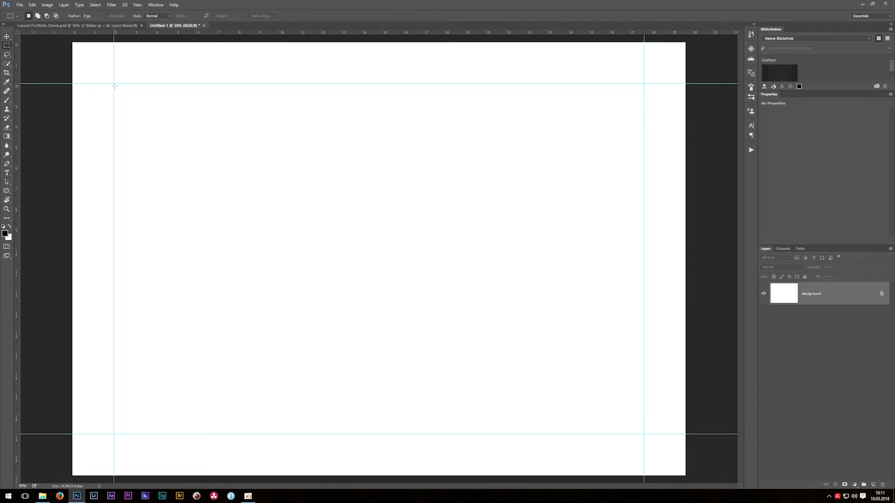
left_click_drag(115, 85, 644, 435)
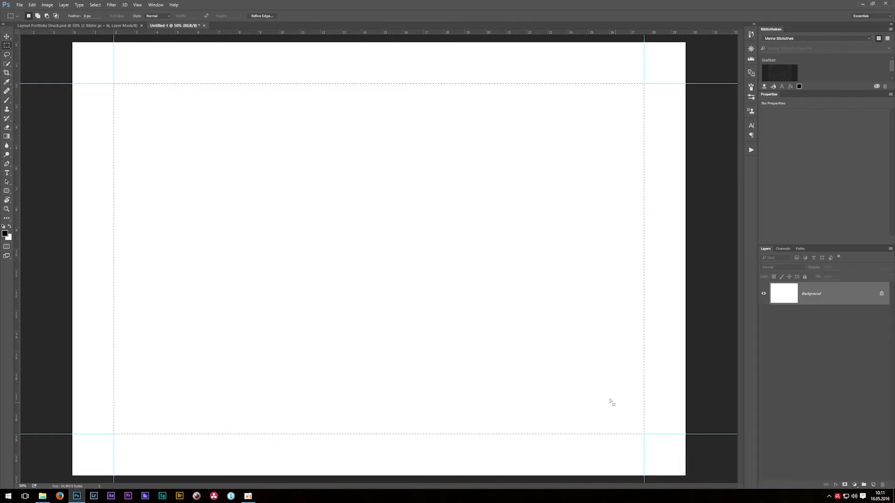
right_click(414, 204)
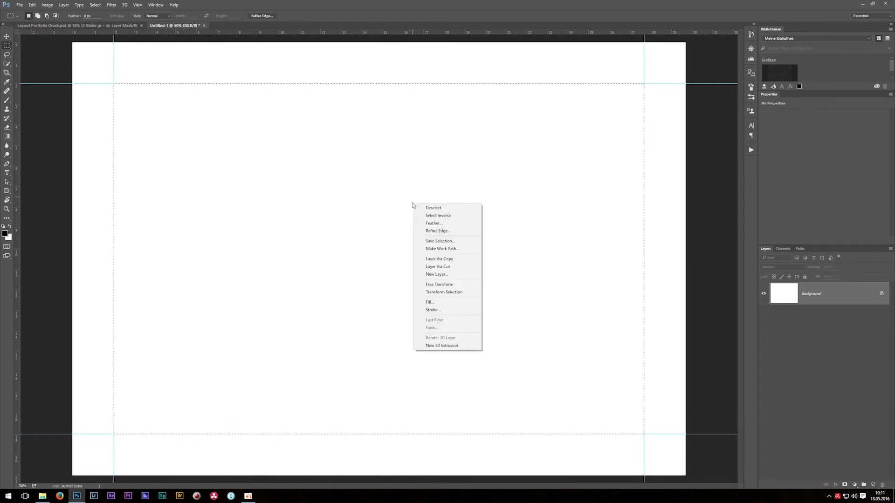
left_click(444, 292)
left_click(137, 4)
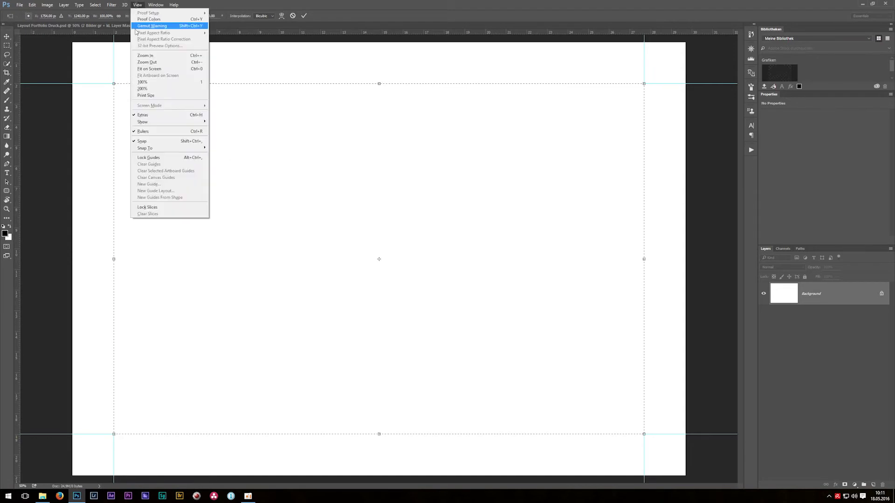
left_click(130, 260)
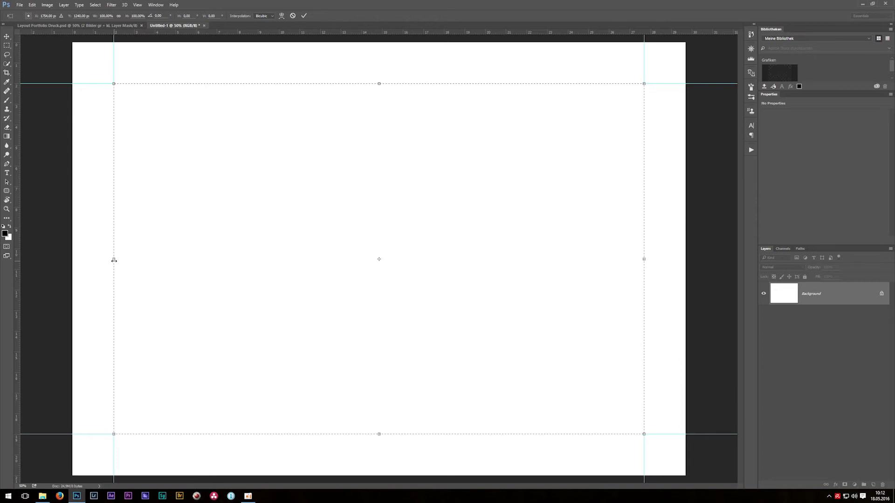
mouse_move(114, 260)
left_mouse_down()
mouse_move(131, 261)
mouse_move(121, 265)
left_mouse_up()
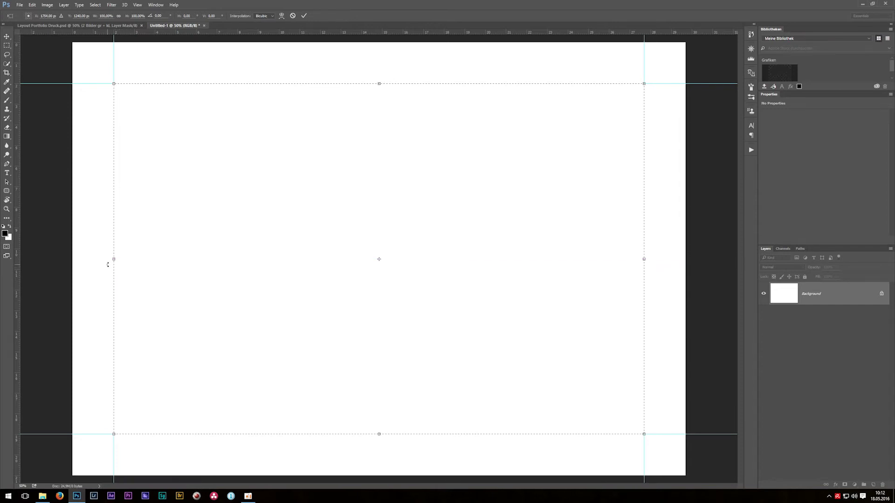
key("Escape")
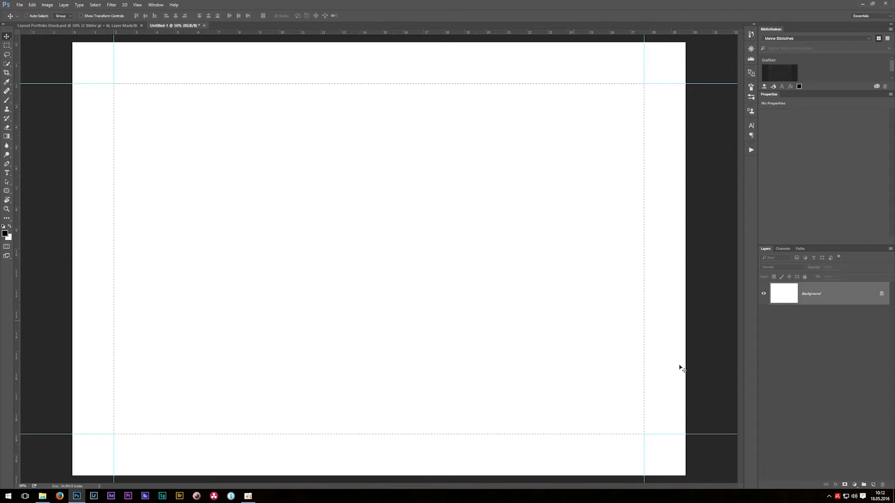
- Create a masked group named '1 photo + margin 2cm' and drag the mountain photo in from Explorer
left_click(863, 484)
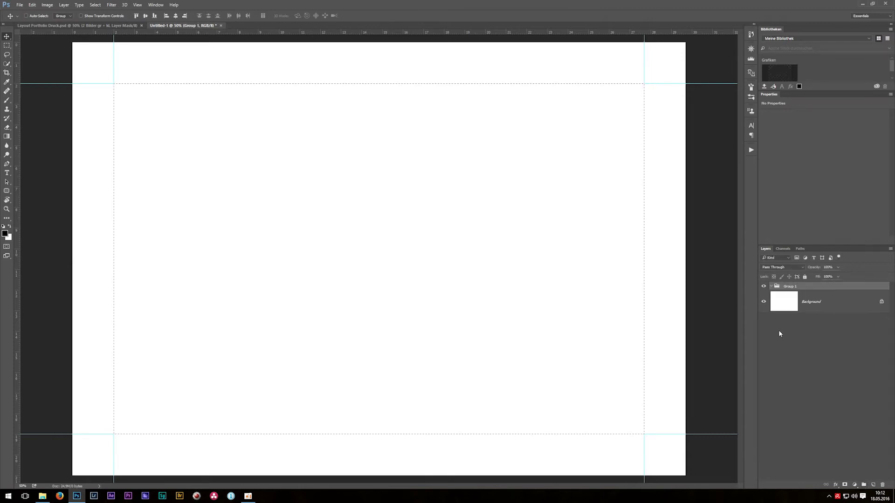
double_click(790, 286)
type("1 ph")
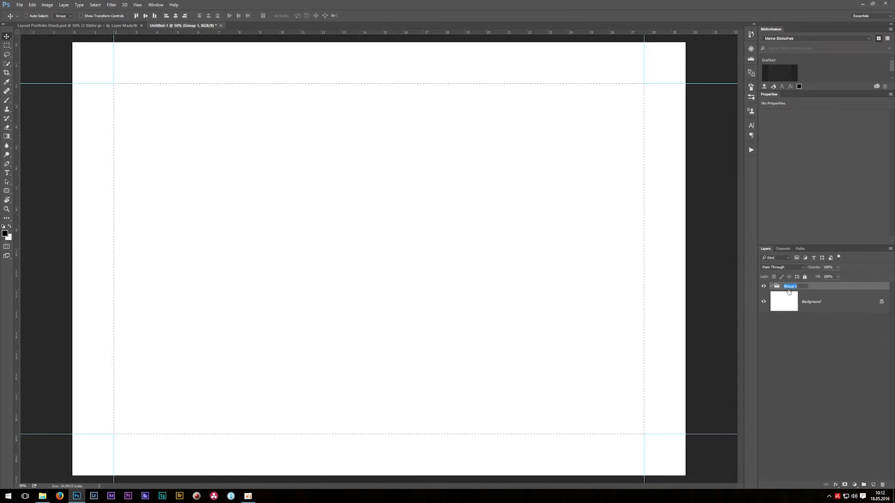
type("oto")
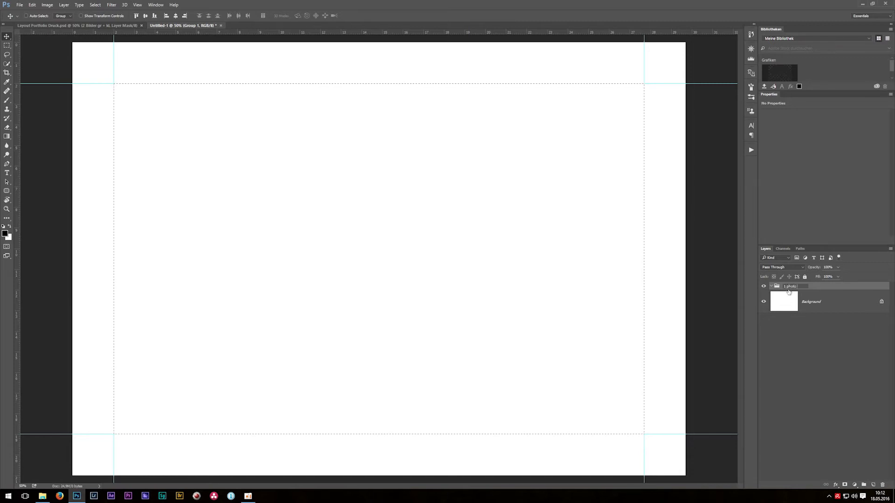
type(" + margin")
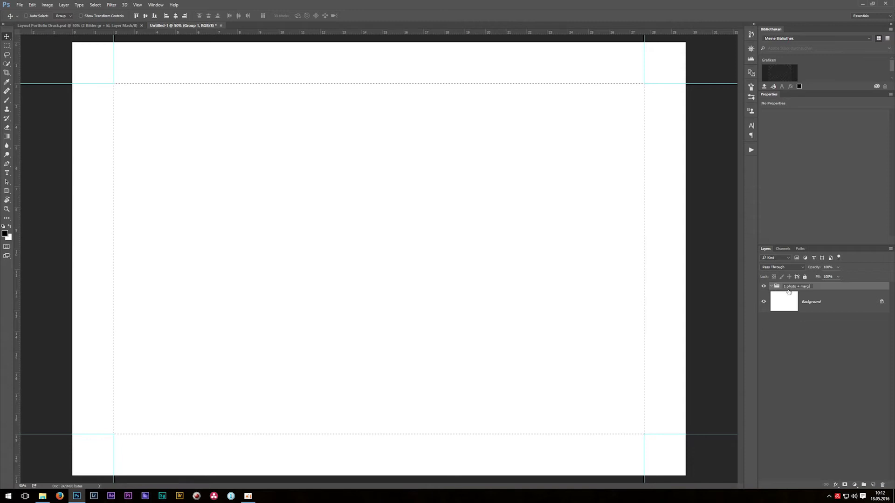
type(" 2cm")
key("Return")
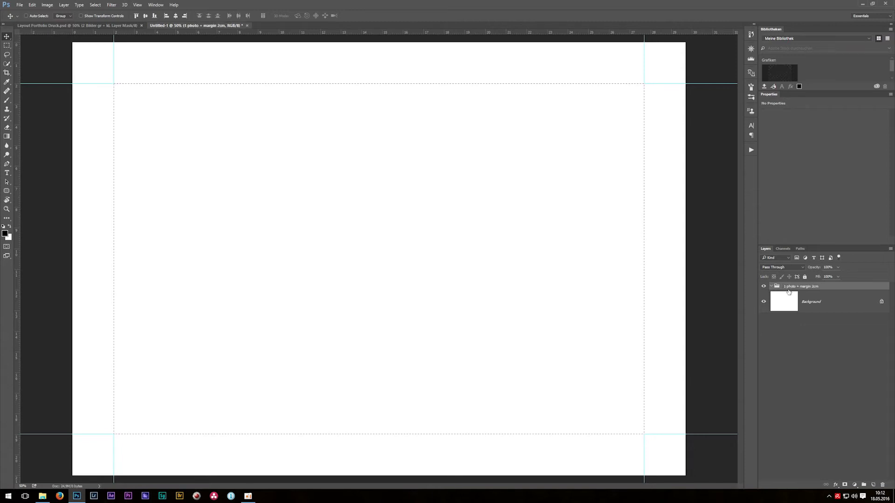
left_click(843, 484)
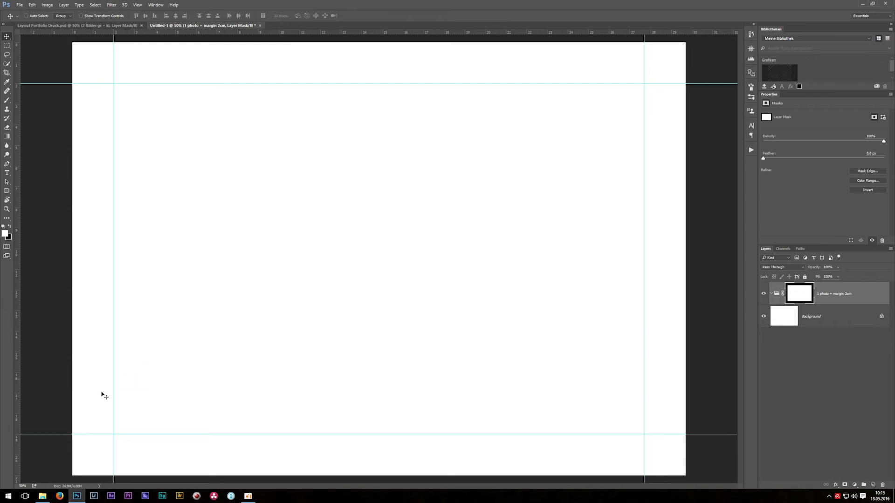
left_click(42, 496)
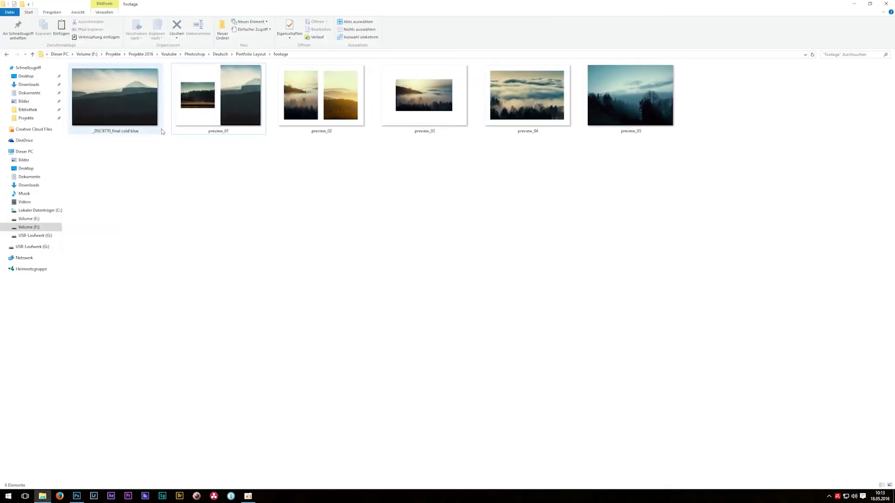
left_click_drag(133, 107, 509, 182)
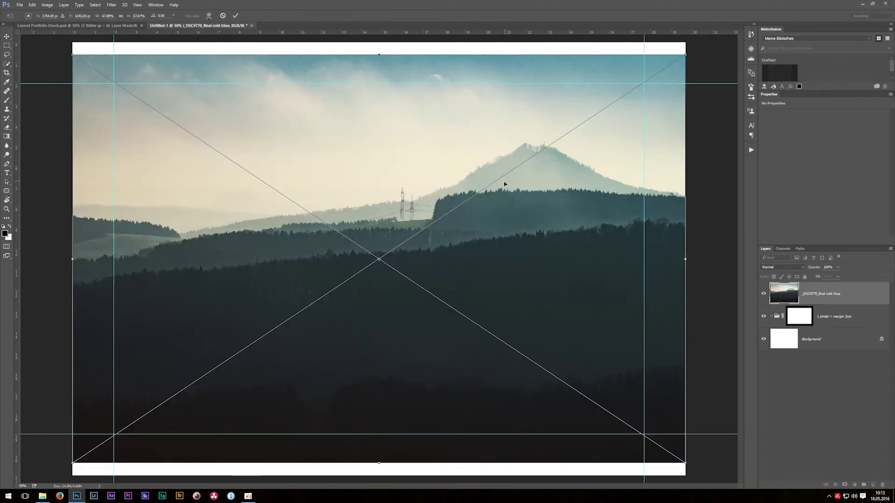
- Place the mountain photo, move its layer into the '1 photo + margin 2cm' group, and shift it left
key("Return")
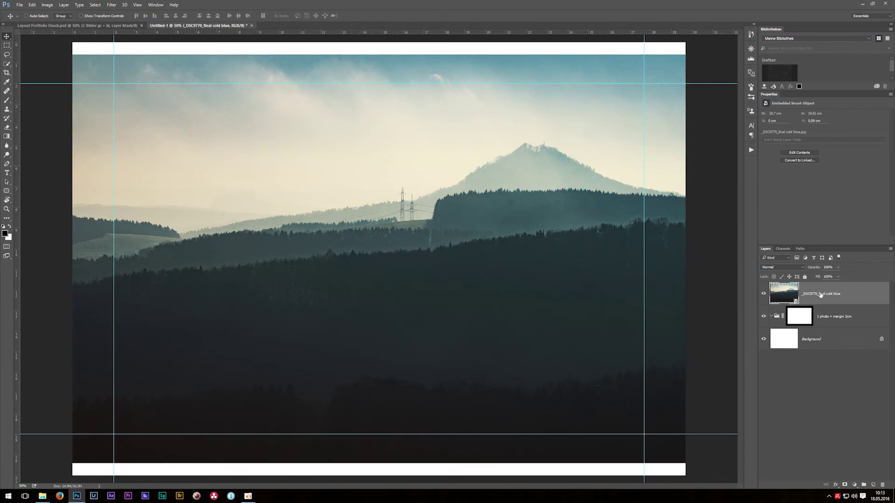
left_click_drag(820, 294, 820, 321)
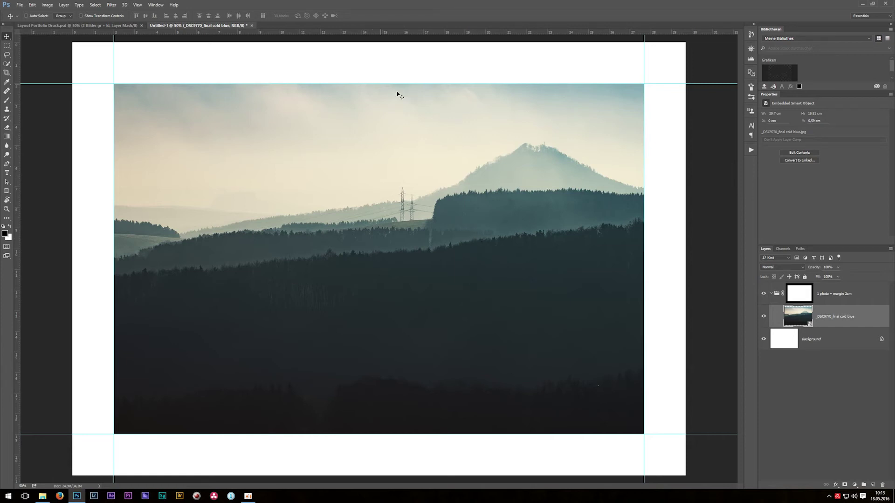
left_click_drag(450, 251, 422, 258)
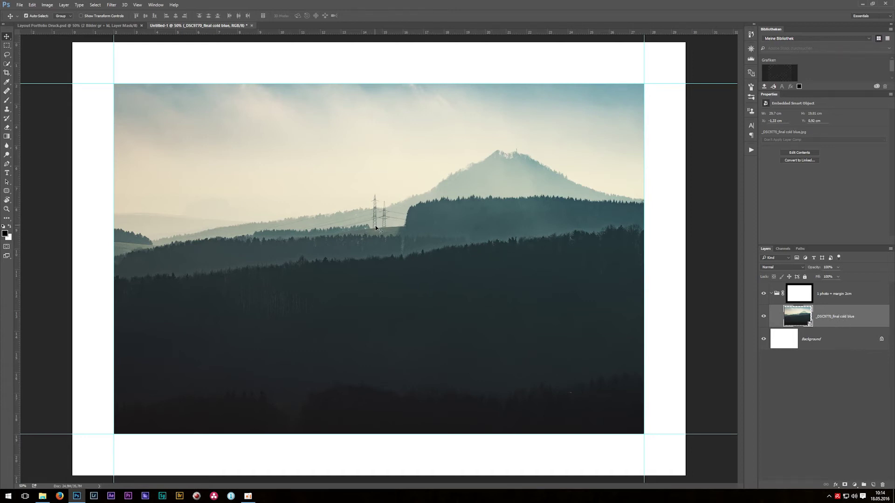
- Scale the mountain photo to about 60% and align it to the guides so it fills the frame
key("ctrl+t")
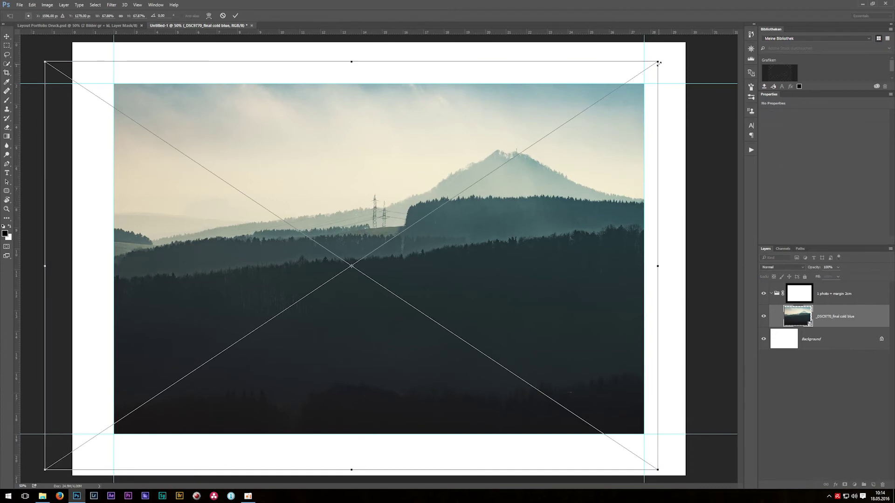
left_click_drag(659, 63, 630, 80)
left_click_drag(484, 251, 507, 253)
key("Up")
key("Up")
key("Up")
key("Up")
key("Up")
key("Up")
key("Up")
key("Up")
key("Up")
key("Up")
key("Up")
key("Up")
key("Up")
key("Up")
key("Up")
key("Up")
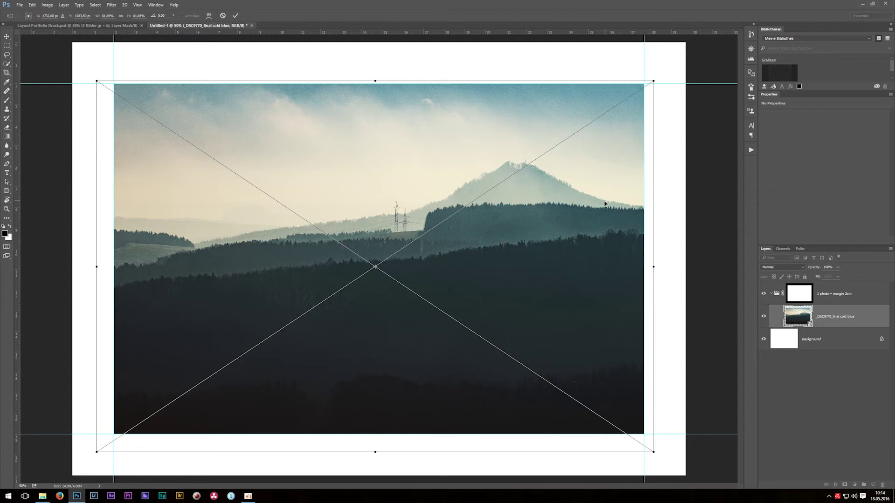
key("shift+Left")
key("shift+Left")
key("shift+Left")
key("shift+Left")
key("shift+Left")
key("shift+Left")
key("shift+Left")
key("shift+Left")
key("shift+Left")
key("shift+Left")
key("shift+Left")
key("shift+Left")
key("shift+Left")
key("shift+Left")
key("shift+Left")
key("shift+Left")
key("shift+Left")
key("shift+Left")
key("shift+Left")
key("shift+Left")
key("shift+Up")
key("shift+Up")
key("shift+Up")
key("shift+Up")
key("Up")
key("Up")
key("Up")
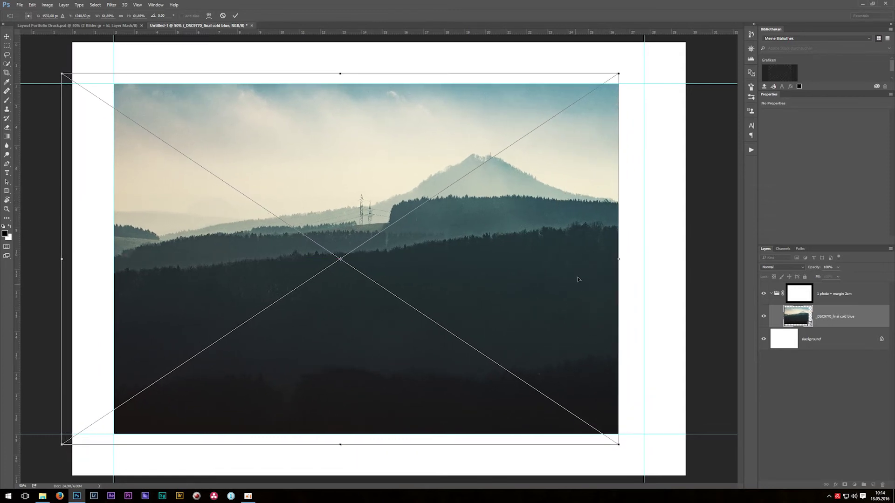
left_click_drag(539, 285, 568, 267)
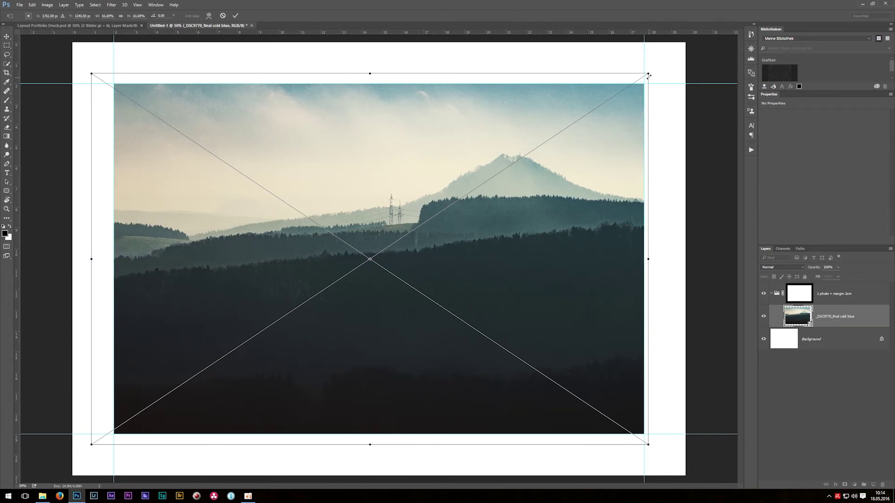
left_click_drag(648, 73, 640, 79)
key("shift+Right")
key("shift+Right")
key("shift+Right")
key("shift+Right")
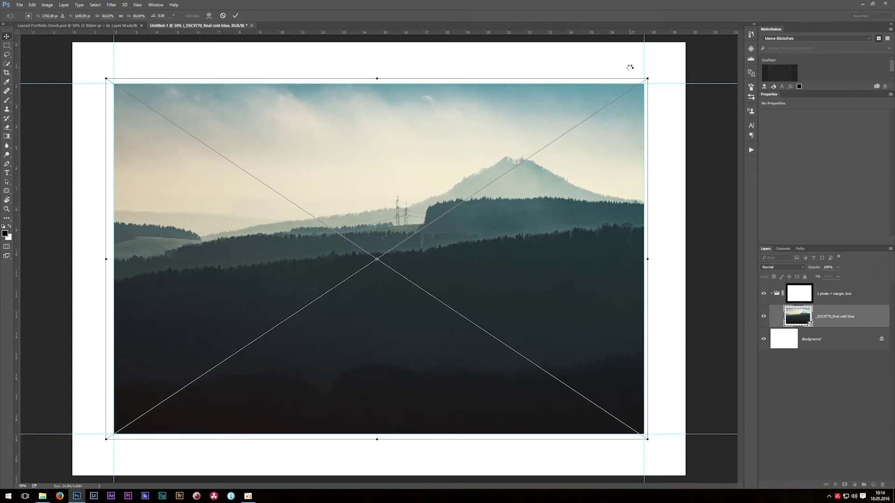
key("Return")
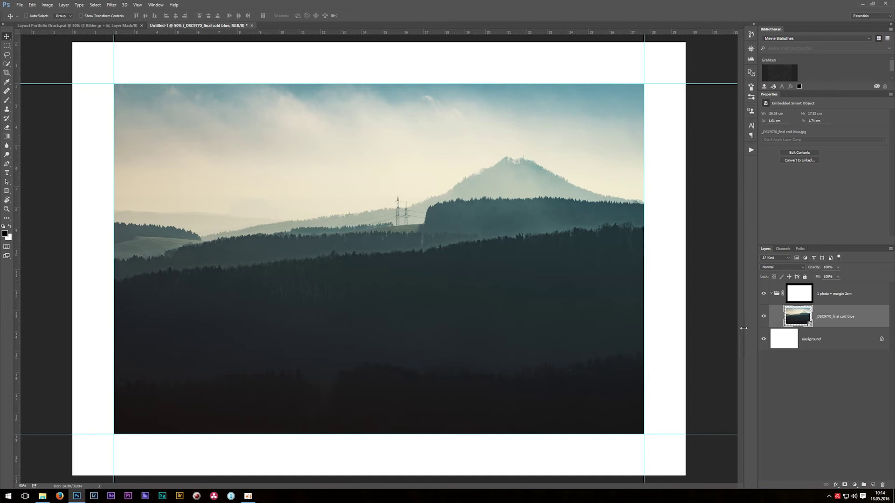
- Hide the single-photo group and clear the existing guides
left_click(764, 294)
left_click(138, 5)
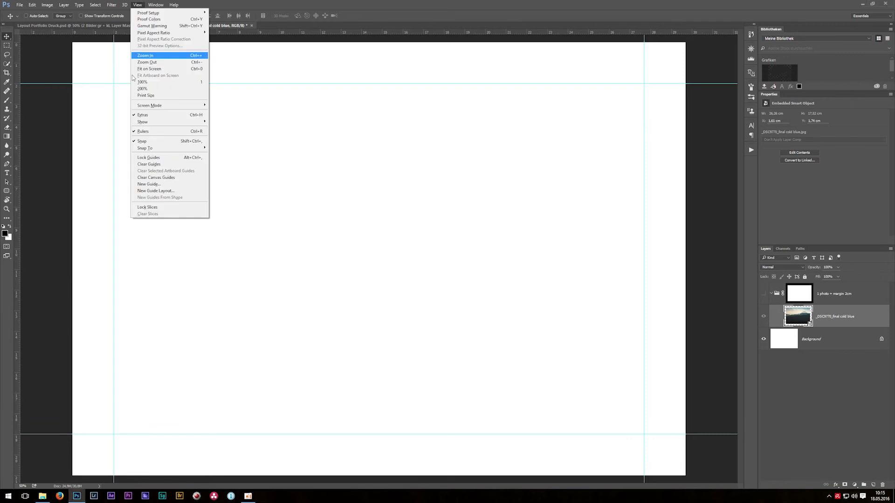
left_click(159, 171)
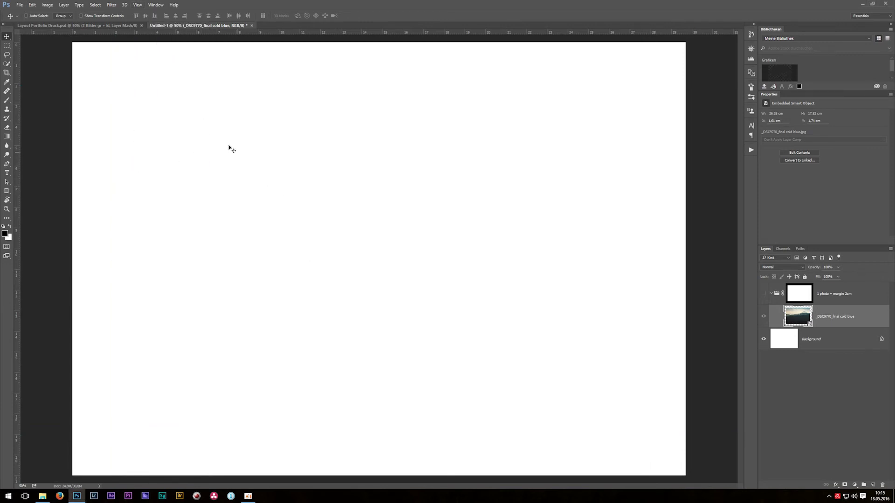
- Apply a new guide layout of 2 columns, 1 row, 2 cm gutter and 2 cm margins
left_click(141, 6)
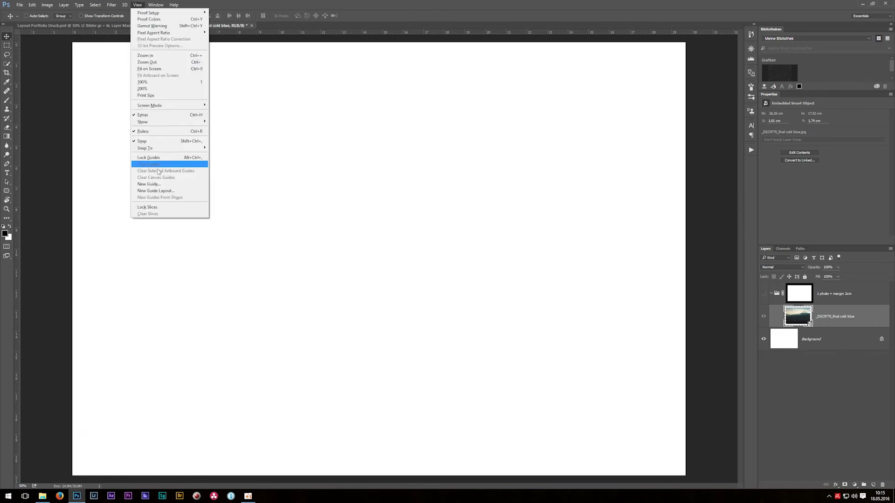
left_click(173, 191)
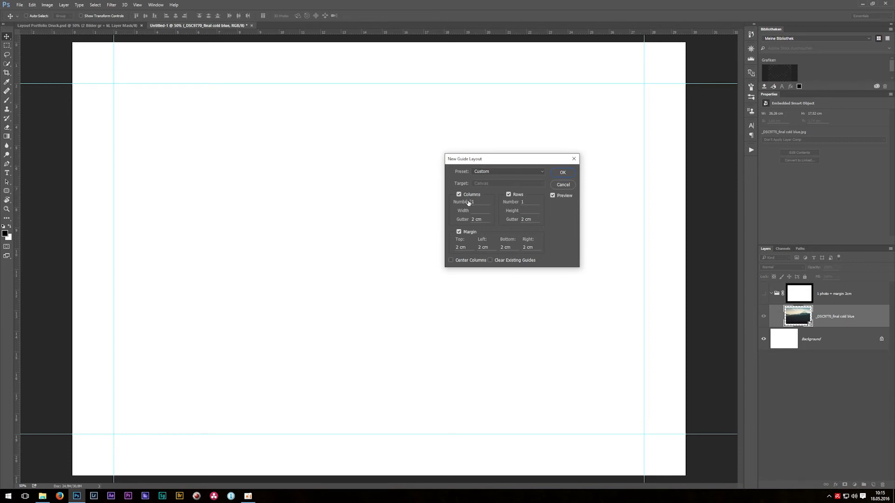
double_click(478, 203)
type("2")
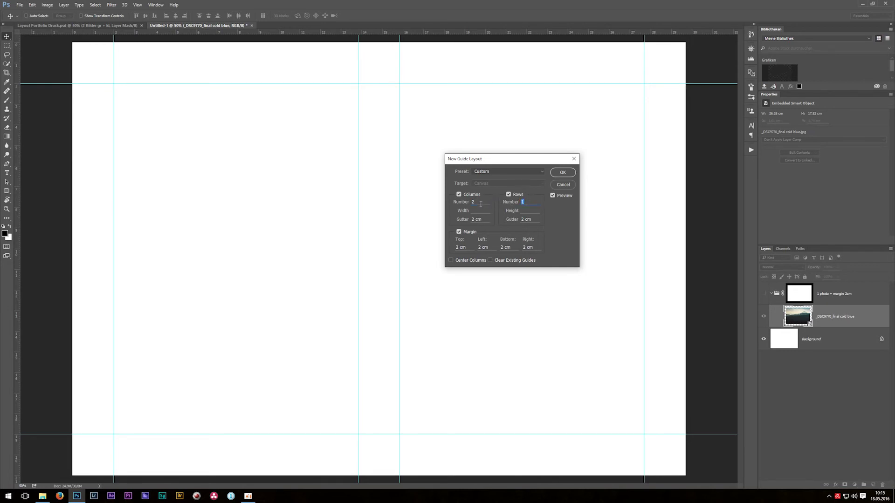
type("2")
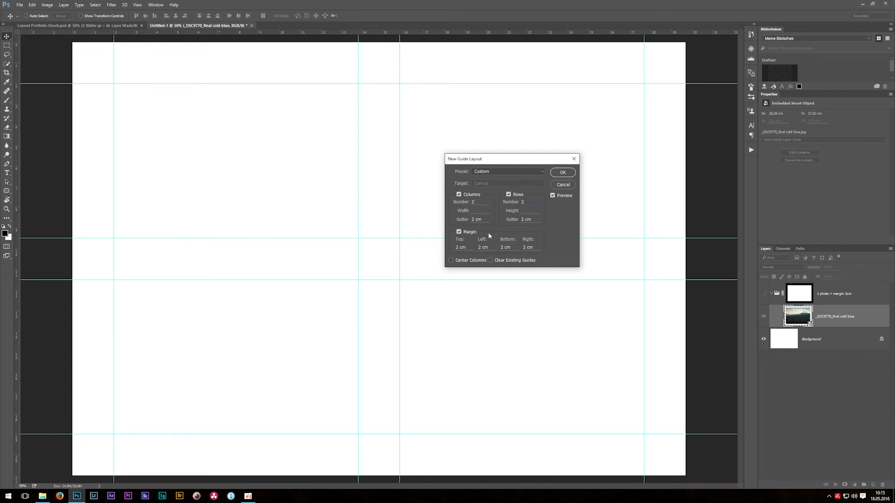
key("BackSpace")
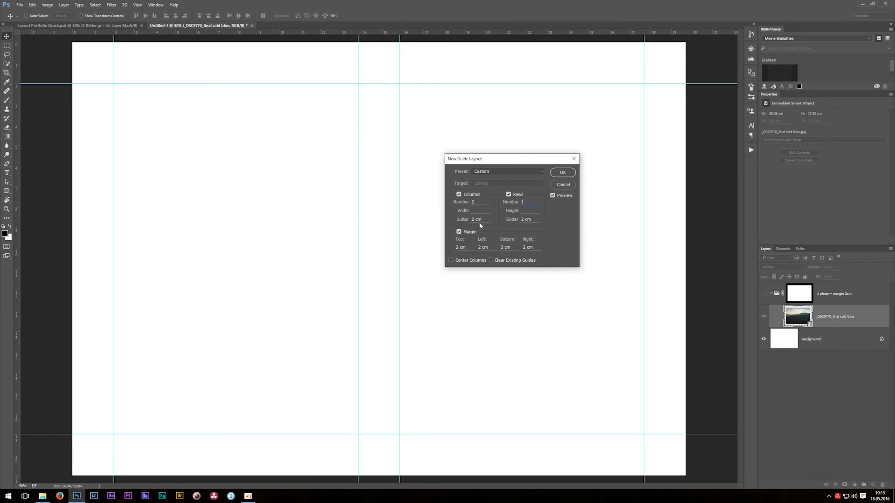
left_click_drag(482, 220, 459, 221)
type("5")
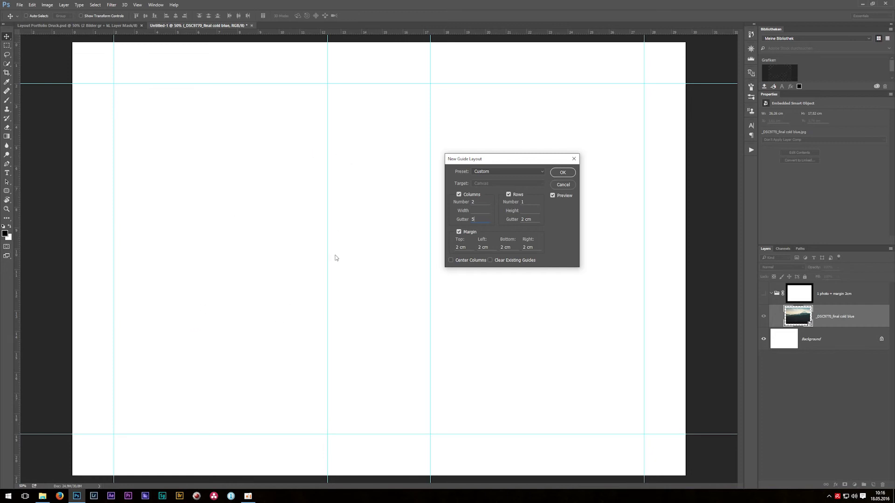
key("BackSpace")
type("2")
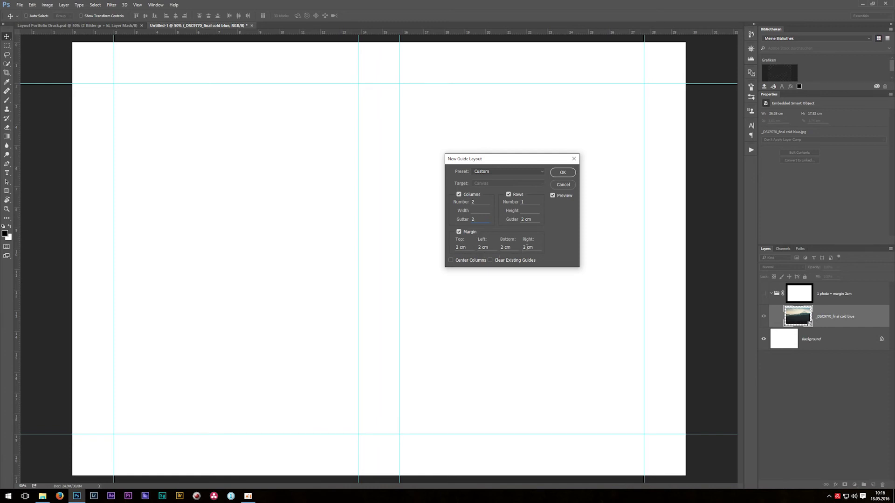
left_click(563, 173)
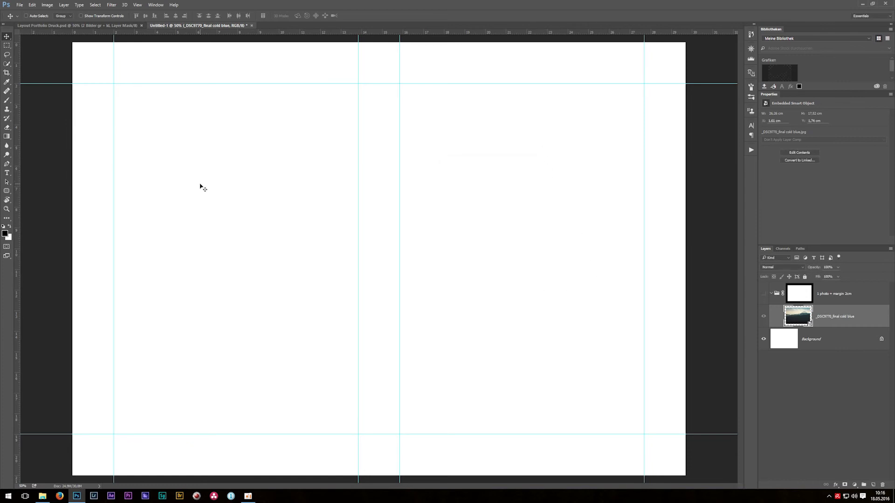
- Select both column frames inside the guides as one combined rectangular selection
left_click(7, 46)
left_click_drag(112, 83, 358, 434)
key("shift")
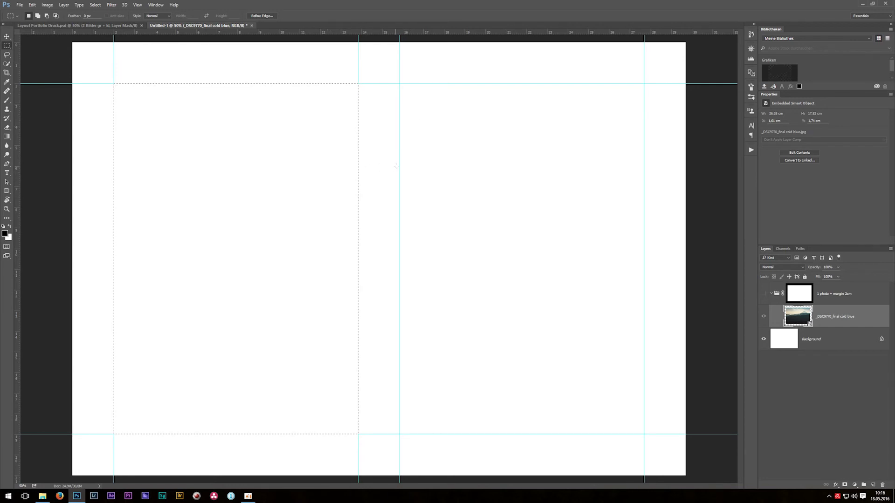
key("shift")
left_click_drag(400, 83, 648, 434)
- Create a group named '2 photos + margin 2cm' and mask it to that selection
left_click(857, 297)
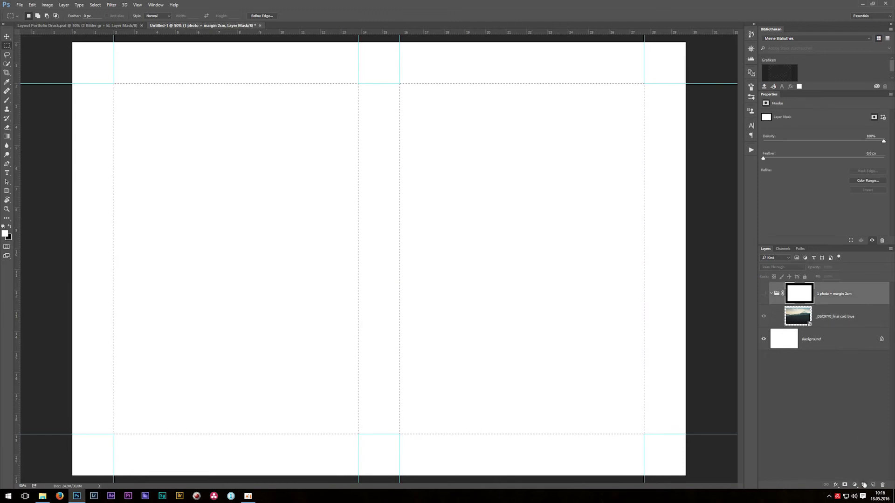
key("ctrl+g")
double_click(793, 287)
type("2 photos")
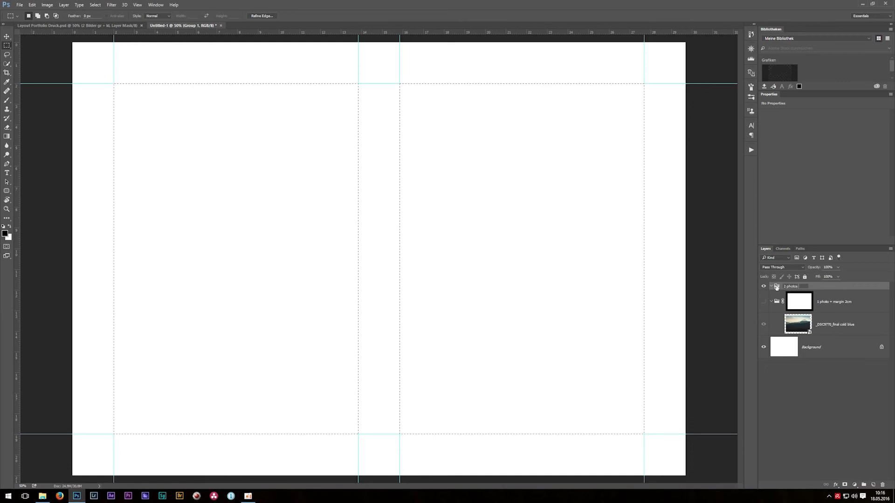
type(" + margin 2cm")
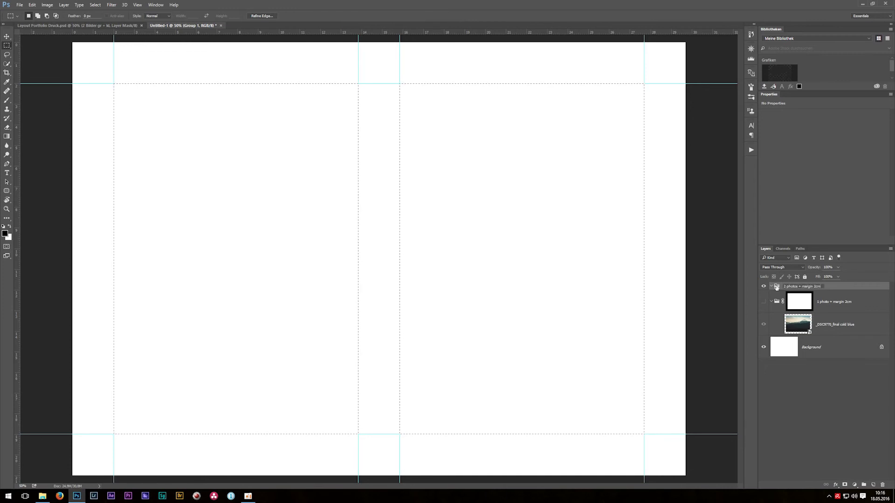
key("Return")
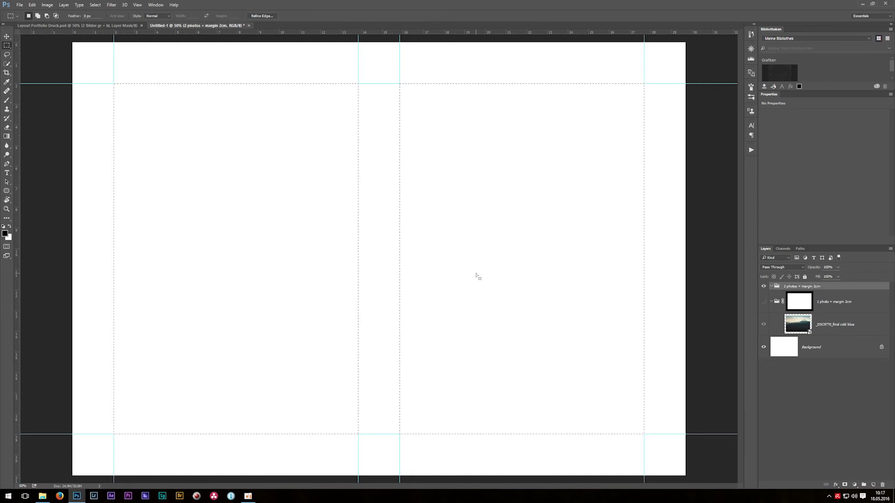
left_click(845, 485)
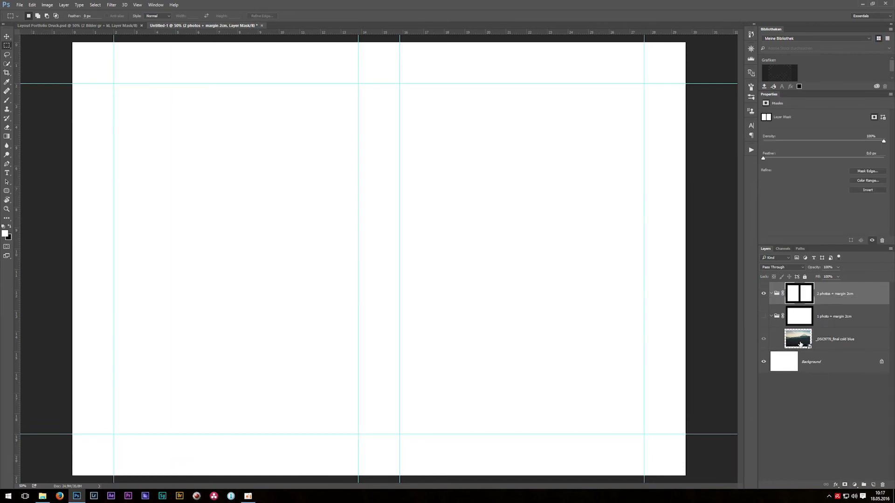
- Place _DSC9770 from File Explorer and move its layer into the '2 photos + margin 2cm' group
left_click(800, 344)
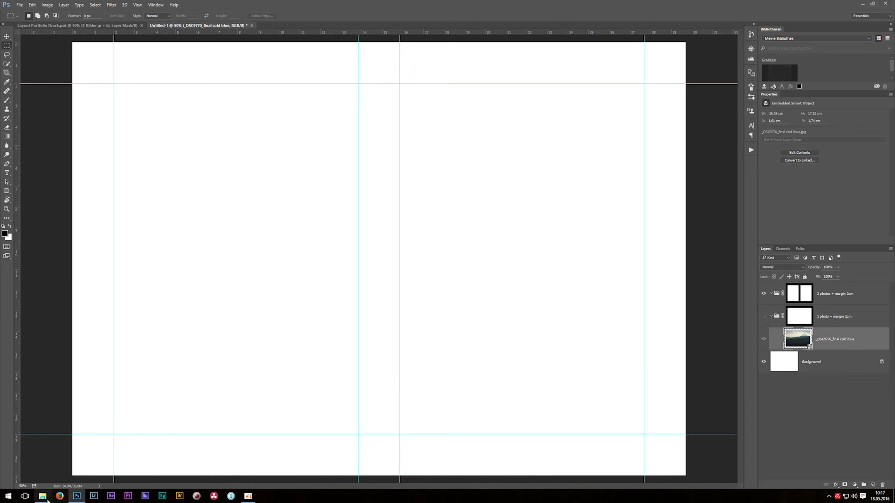
left_click(42, 496)
left_click_drag(127, 127, 611, 171)
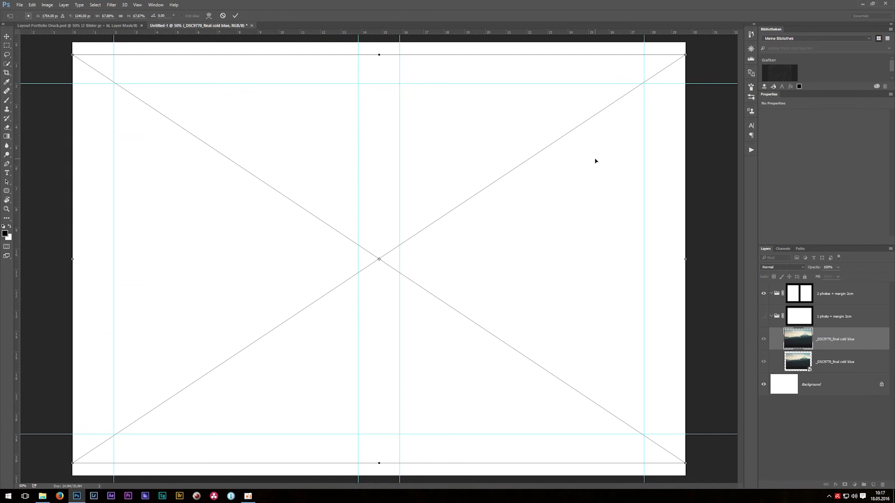
key("Return")
left_click_drag(848, 342, 844, 306)
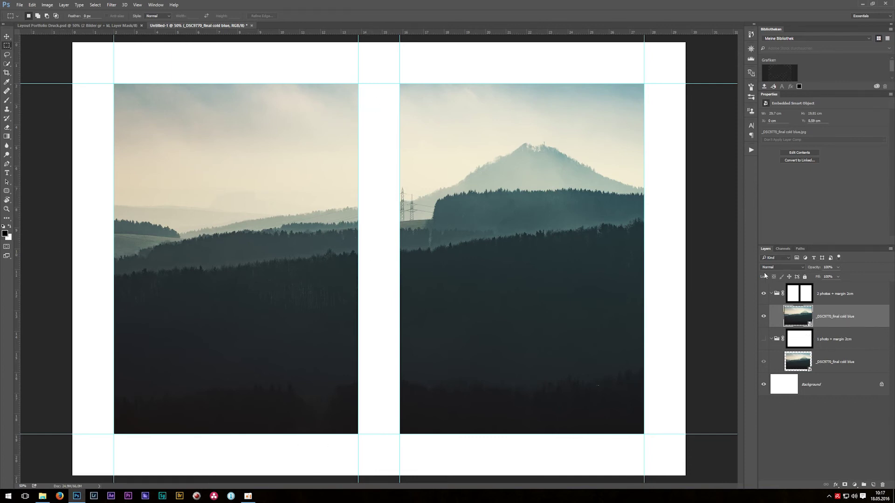
- Rotate the photo -90°, fit it into the left column, then hide the two-photo group
key("ctrl+t")
left_click_drag(450, 51, 235, 238)
left_click_drag(427, 279, 305, 192)
left_click_drag(459, 480, 316, 456)
key("m")
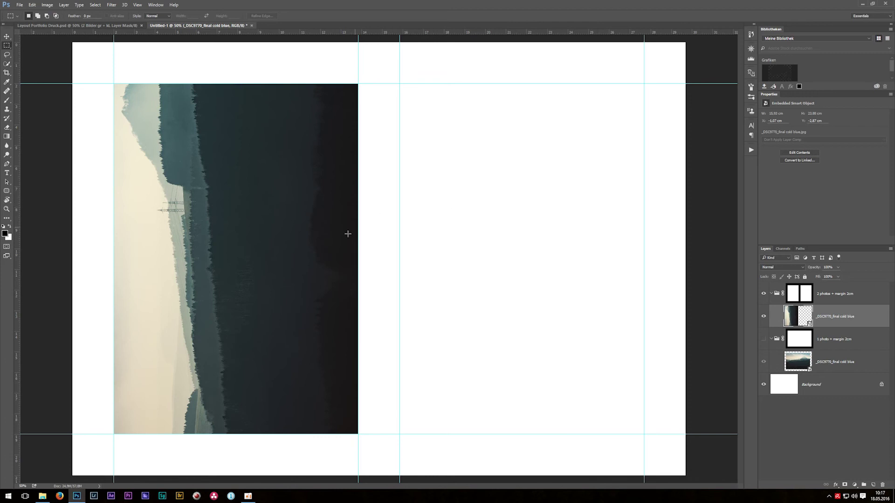
left_click(763, 294)
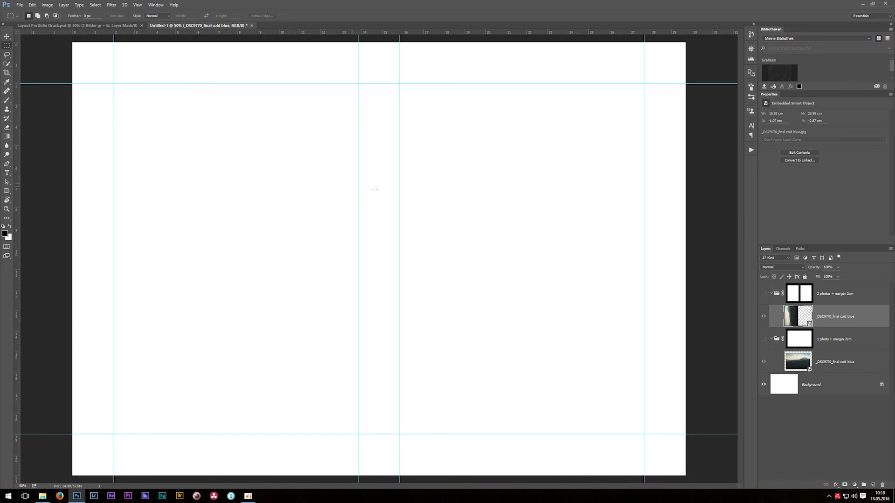
- Clear all guides and create a two-column guide layout with 6 cm top and bottom margins
left_click(137, 5)
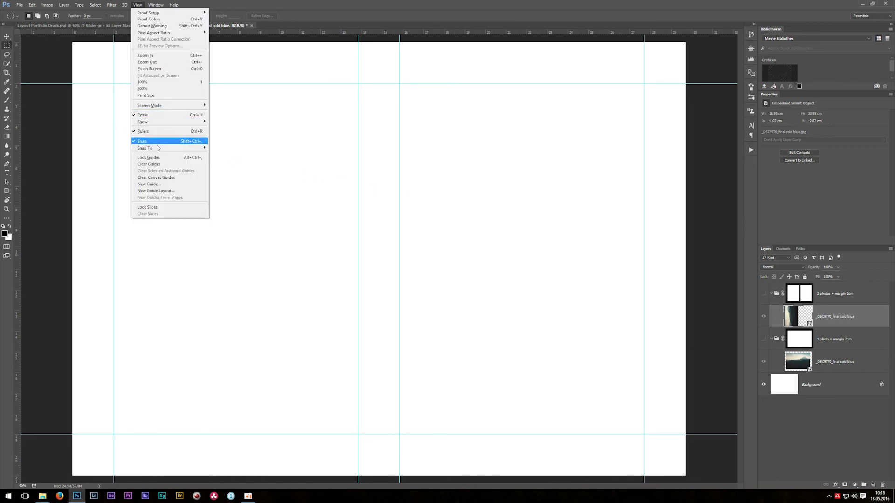
left_click(150, 164)
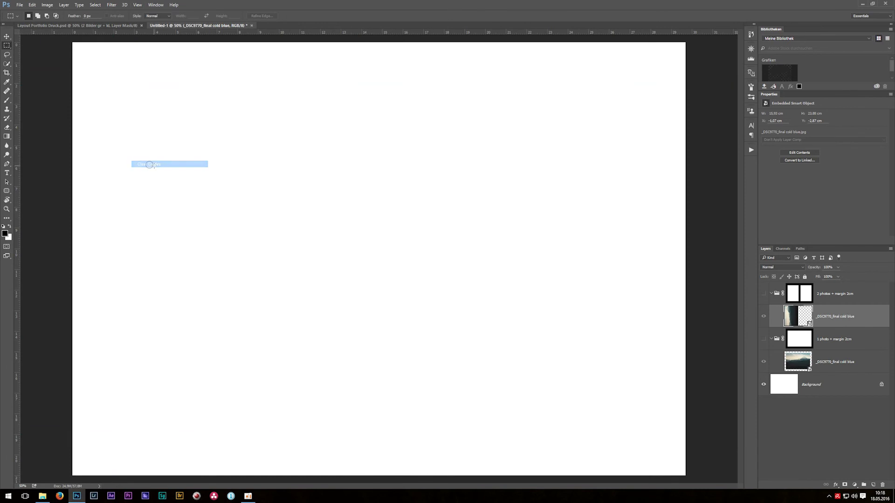
left_click(138, 5)
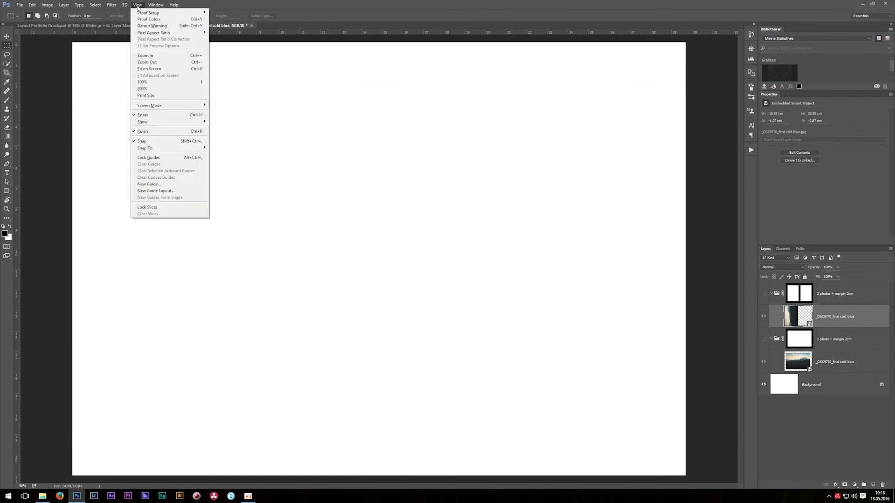
left_click(157, 191)
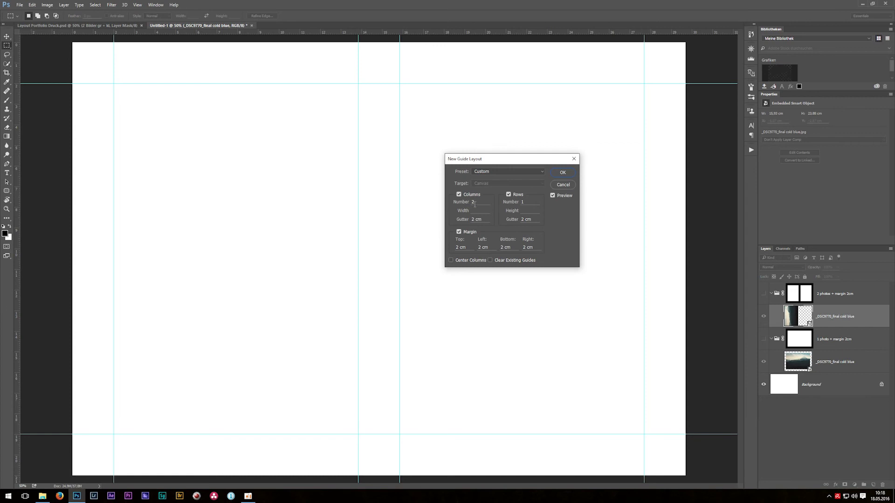
double_click(476, 202)
type("3")
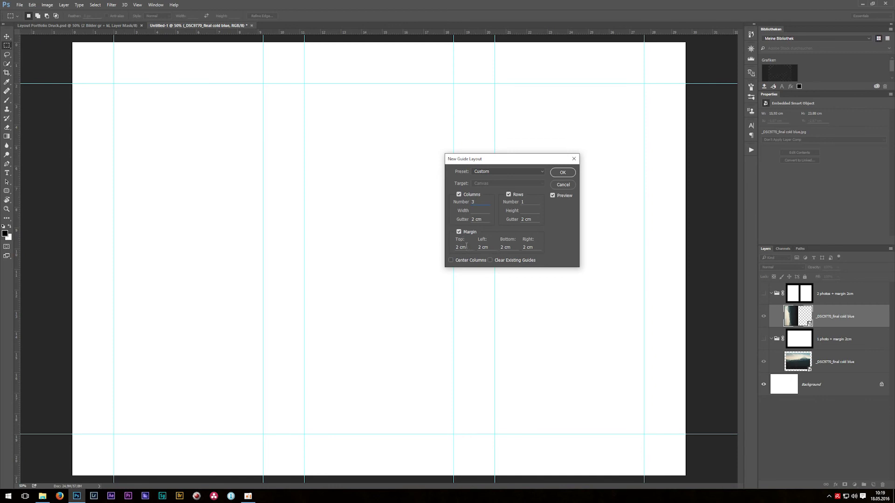
left_click_drag(466, 245, 386, 242)
type("6")
key("Tab")
key("Tab")
type("6")
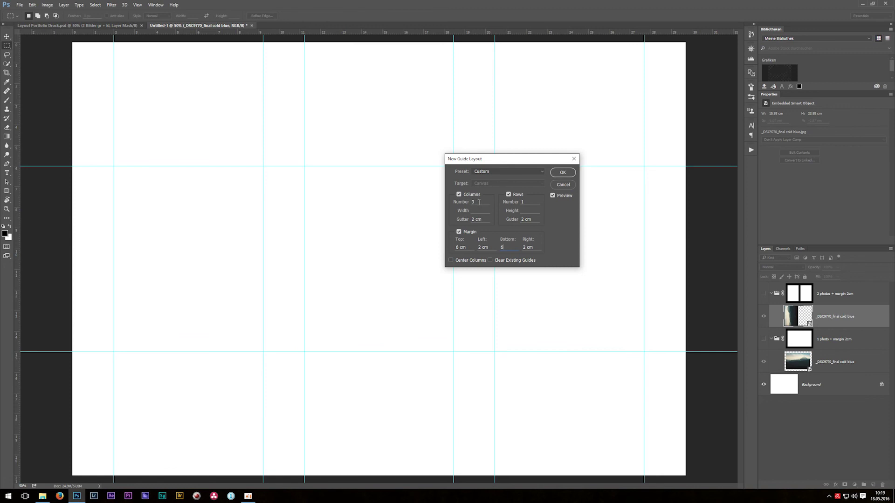
type("2")
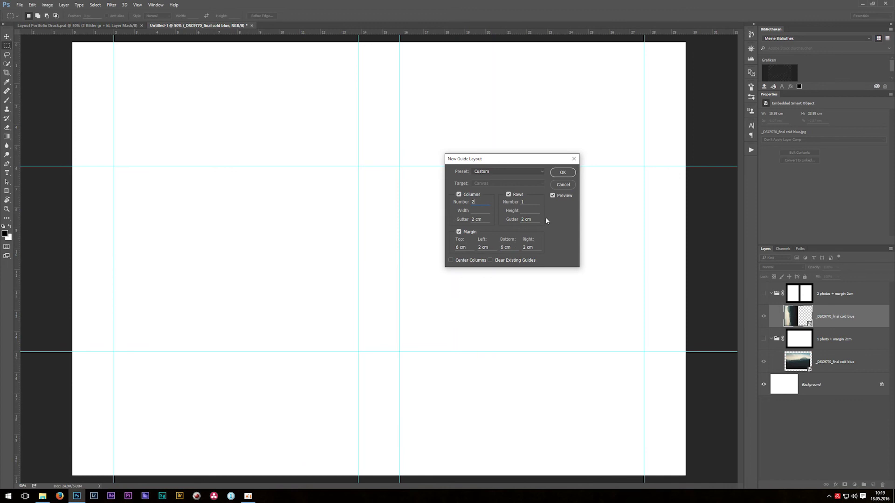
left_click(563, 173)
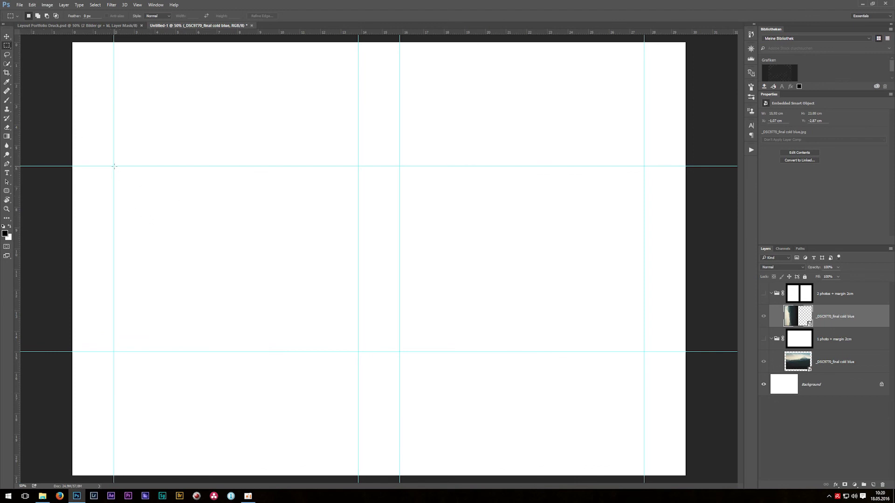
- Select the small left frame plus the full-height right half of the page
left_click_drag(113, 166, 358, 352)
key("shift")
left_click_drag(685, 43, 402, 485)
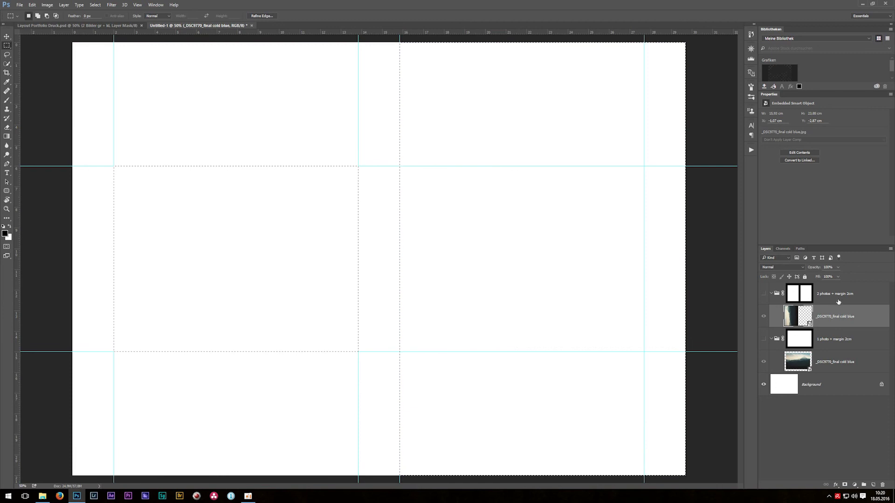
- Create a group named '2 photos big and small' and mask it to that selection
left_click(800, 293)
left_click(863, 485)
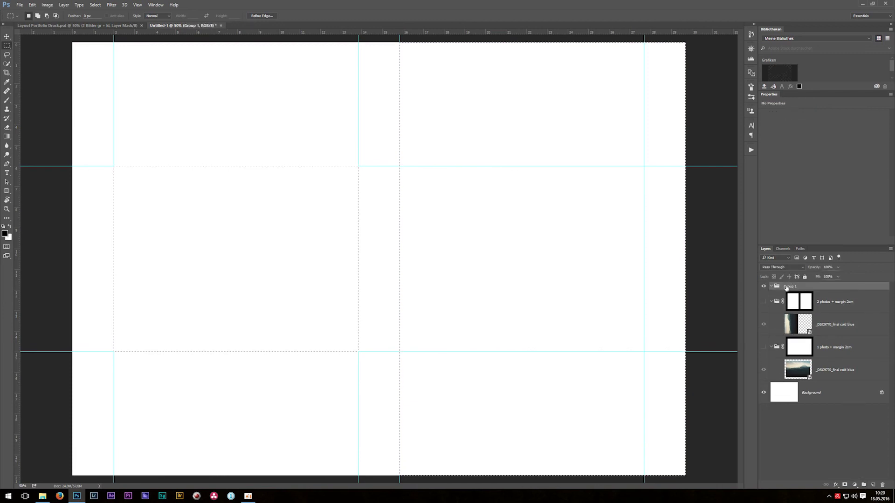
double_click(788, 286)
type("2")
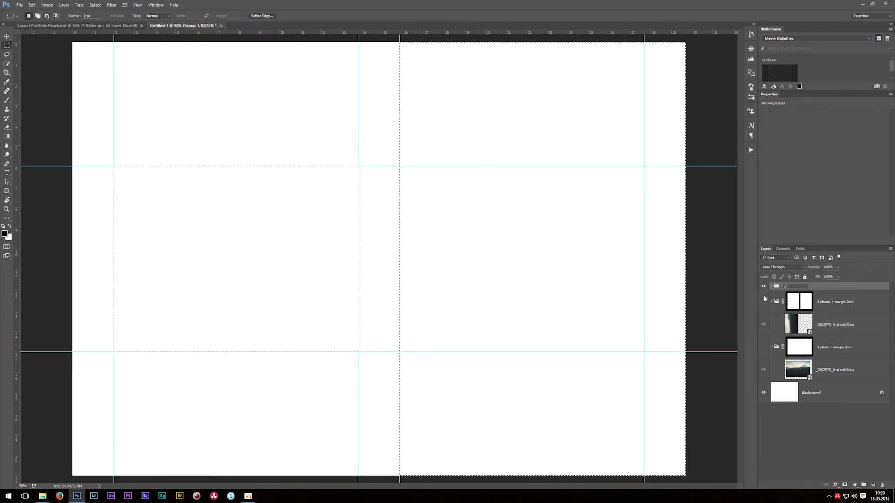
type(" photos")
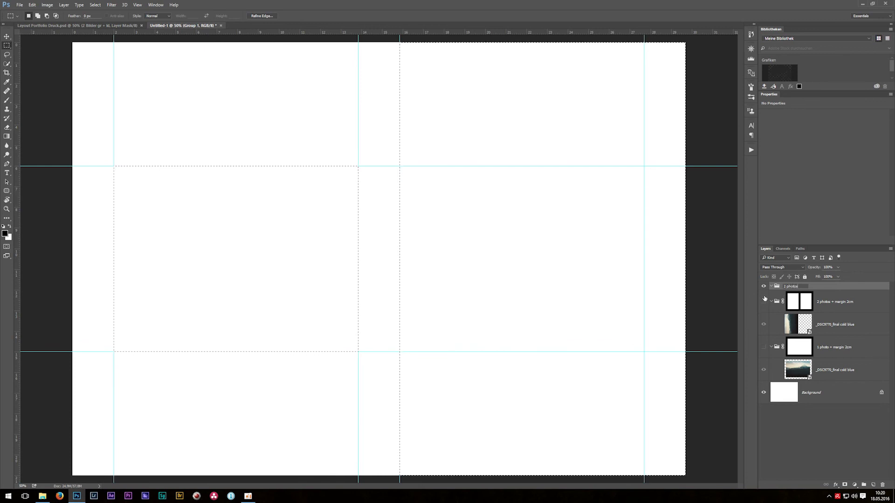
type(" big a")
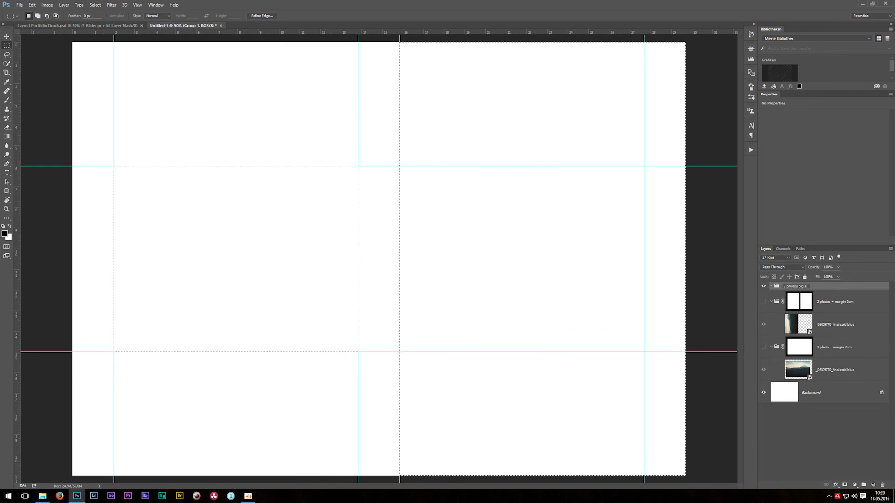
type("nd small")
key("Return")
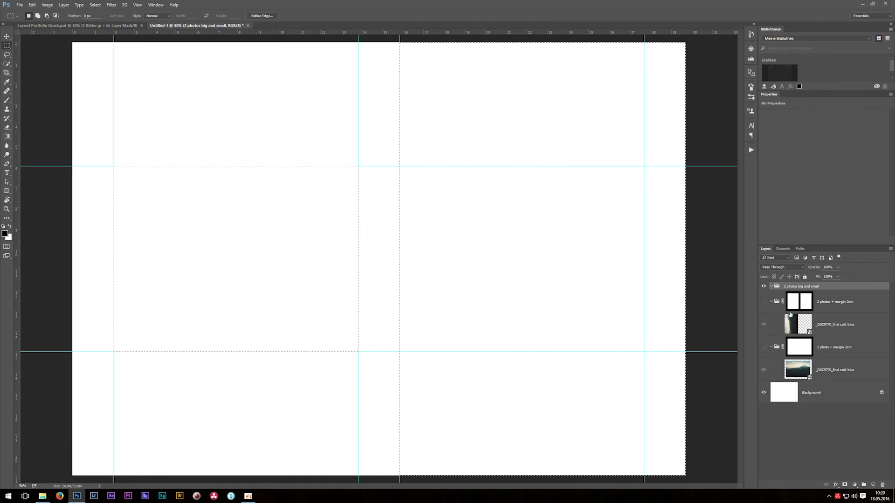
left_click(844, 484)
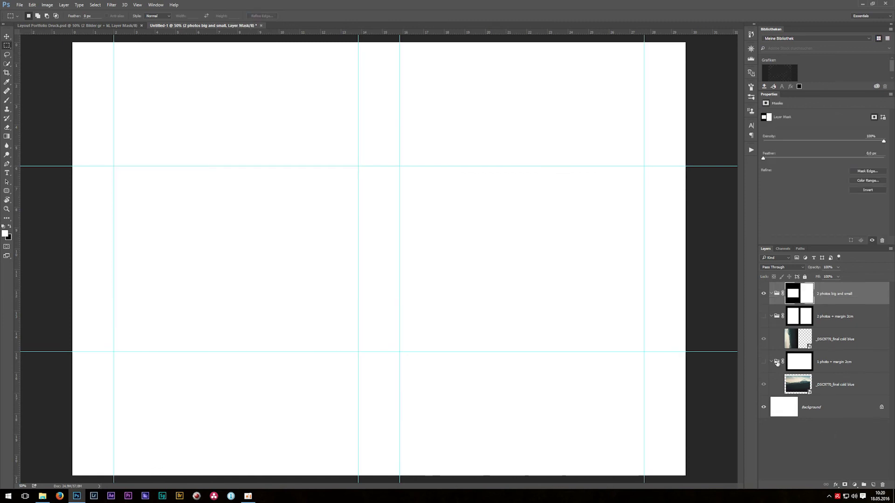
- Place the _DSC9770_final cold blue photo into the 2 photos big and small group
left_click(43, 496)
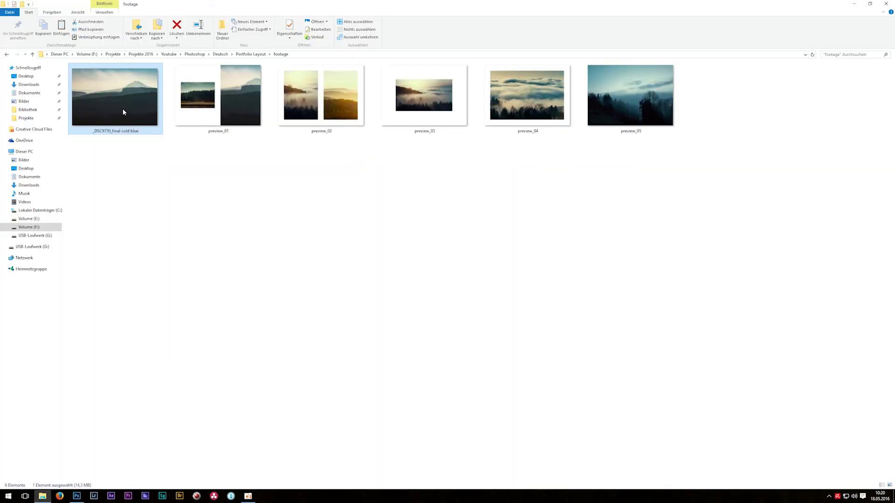
left_click_drag(131, 146, 284, 269)
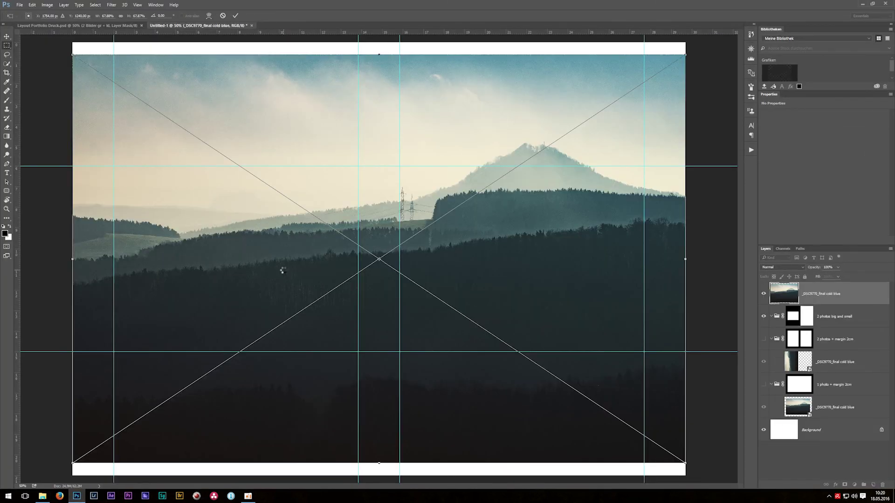
key("Return")
key("ctrl+[")
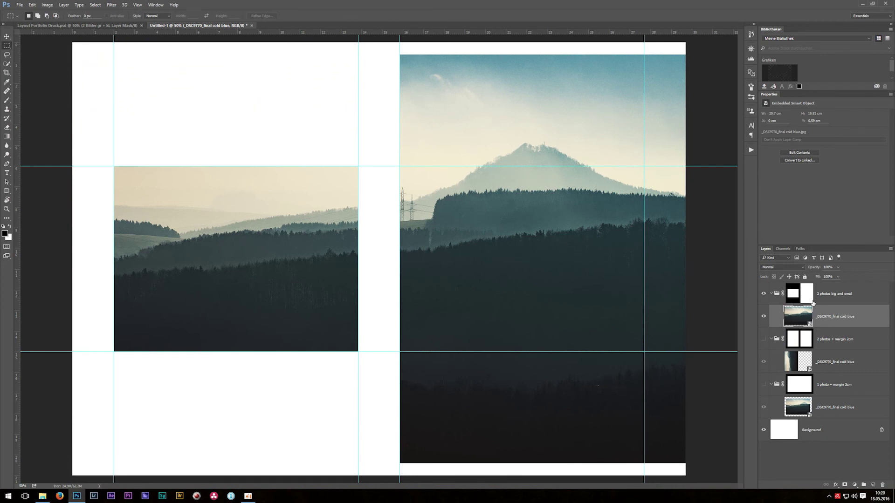
- Enlarge the photo about its centre to about 73%
key("ctrl+t")
scroll(480, 229, "down", 5)
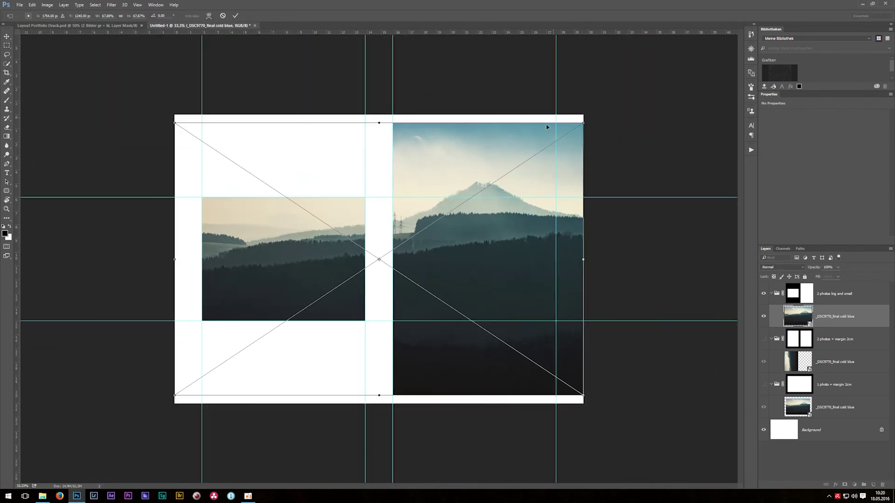
left_click_drag(583, 123, 599, 111)
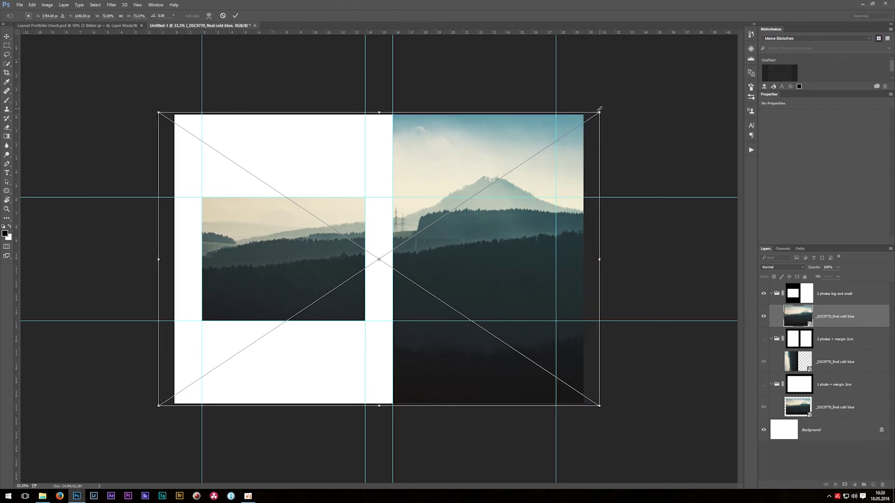
key("Return")
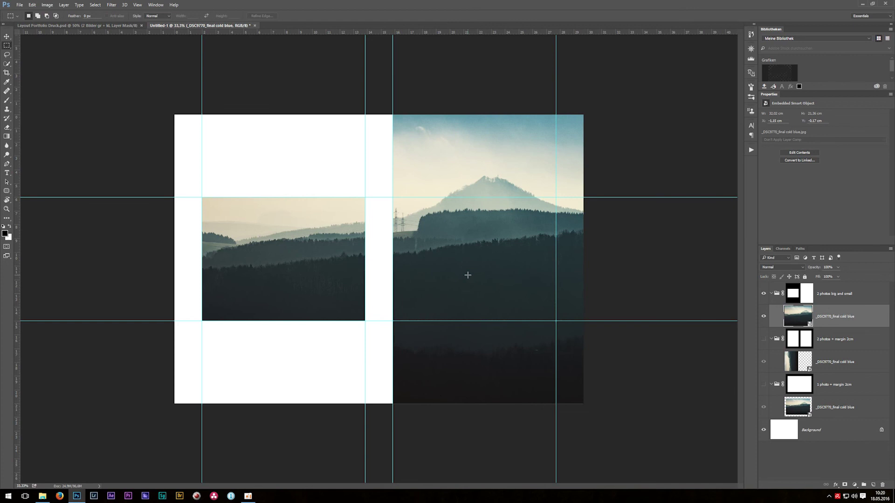
- Shift the photo further right within the right half and hide the guides
key("v")
key("shift+Right")
key("shift+Right")
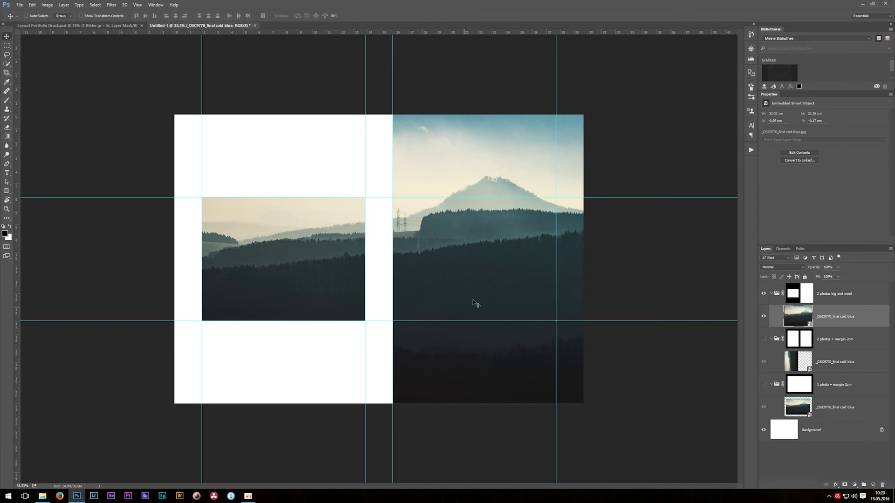
left_click_drag(437, 271, 463, 267)
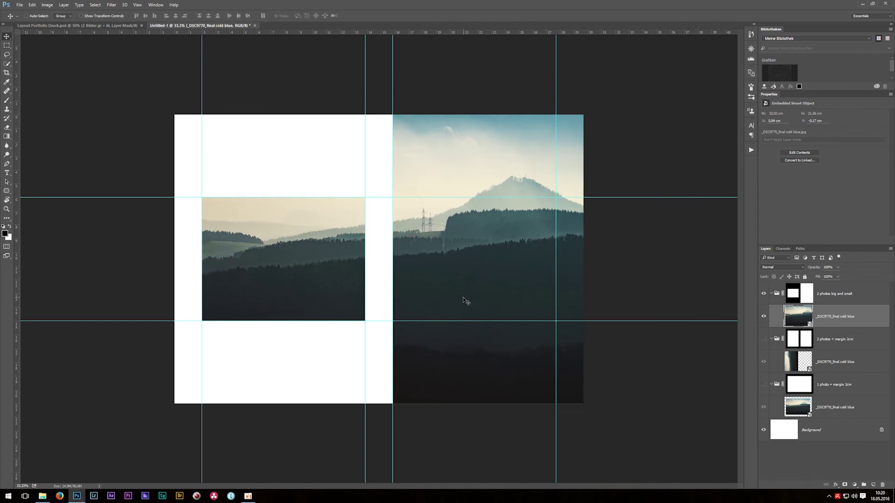
key("ctrl+semicolon")
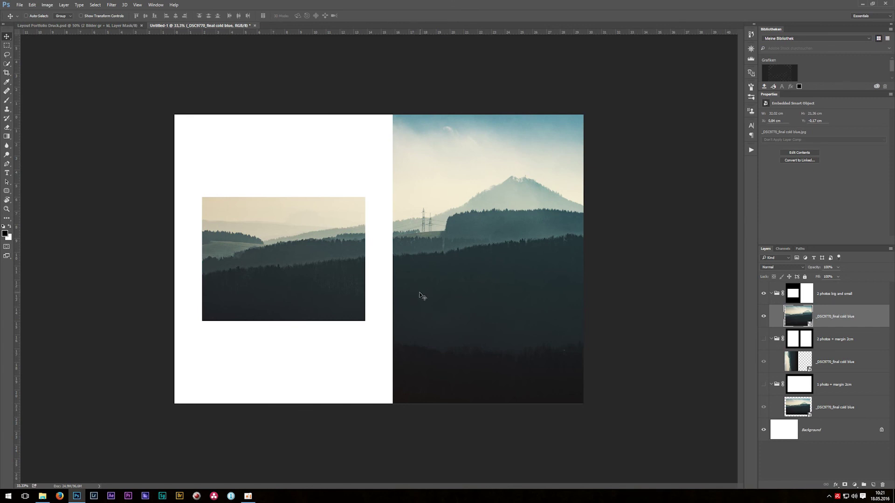
key("ctrl")
key("ctrl+h")
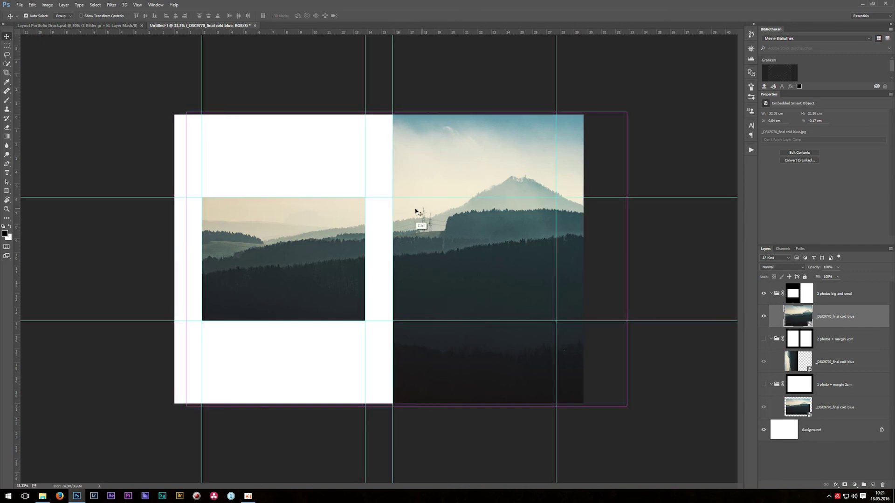
key("ctrl+h")
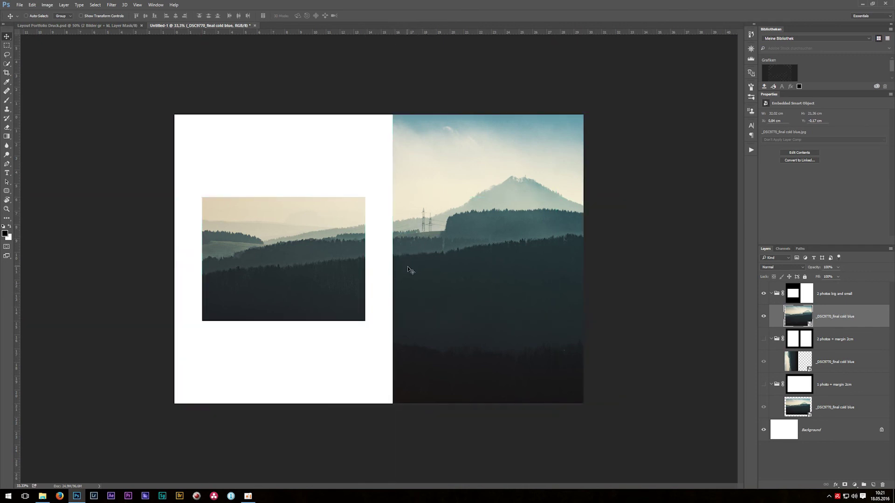